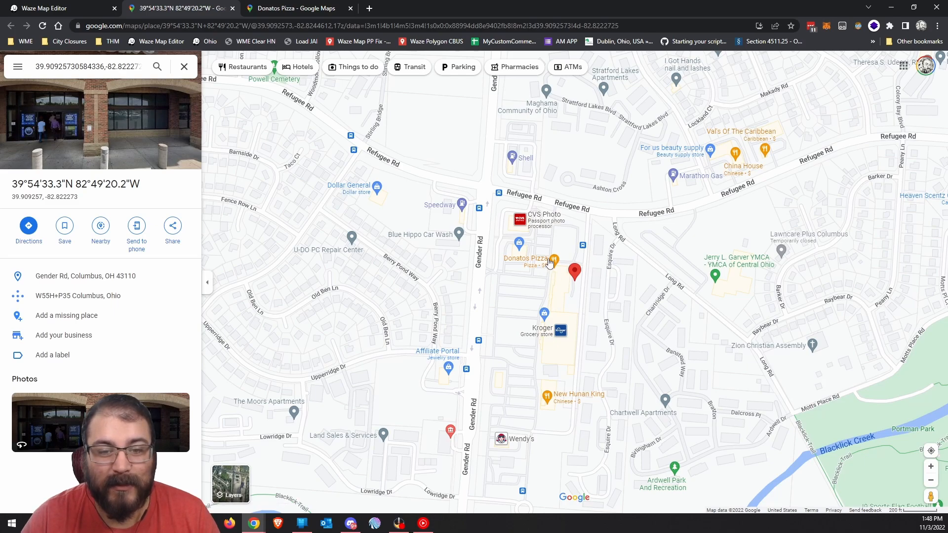
Close the coordinates map and copy the phone number from the Donatos Pizza listing in Google Maps
{"action": "scroll", "coordinate": [555, 276], "scroll_direction": "up", "scroll_amount": 3}
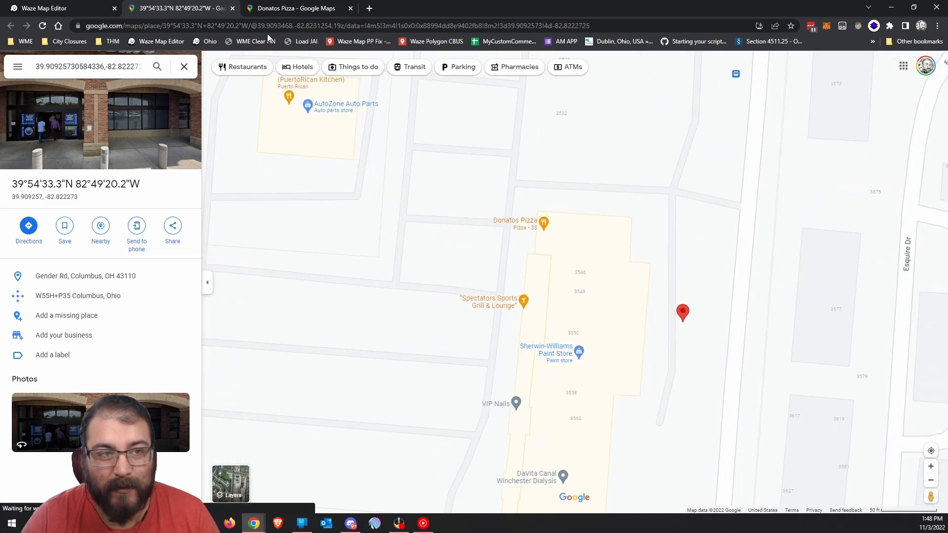
{"action": "key", "text": "ctrl+w"}
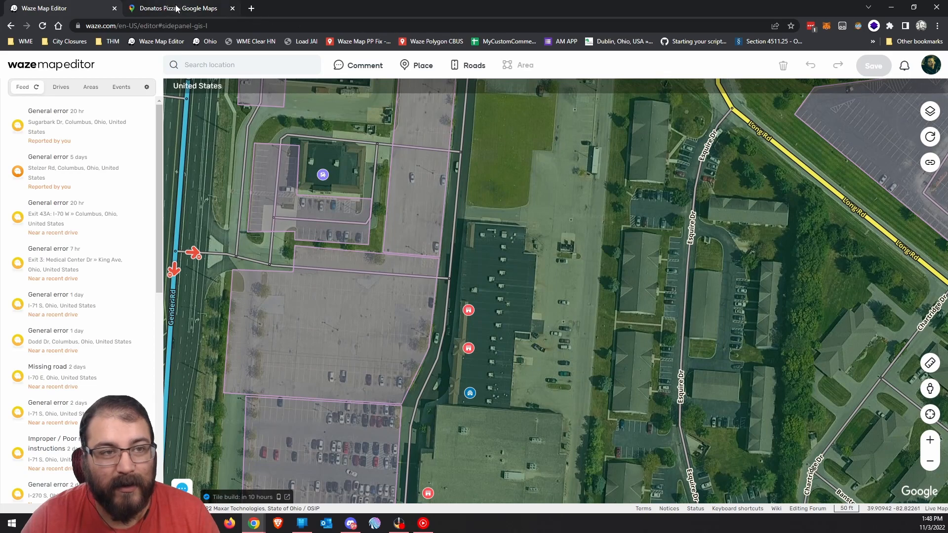
{"action": "key", "text": "ctrl+Tab"}
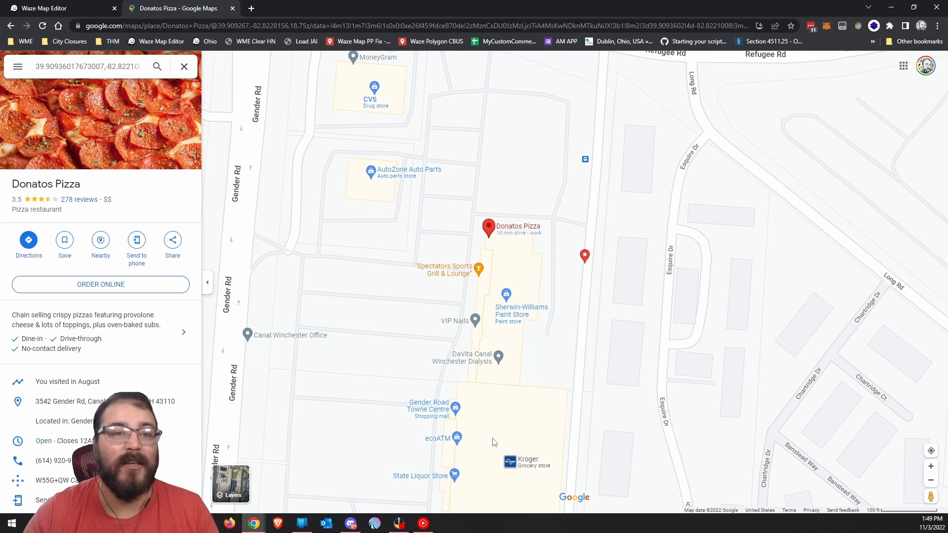
{"action": "scroll", "coordinate": [99, 395], "scroll_direction": "down", "scroll_amount": 2}
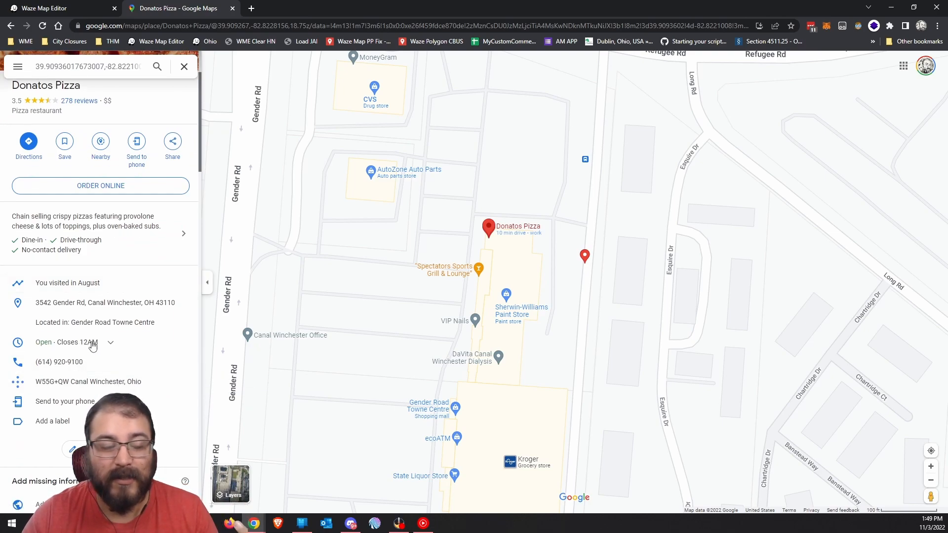
{"action": "scroll", "coordinate": [108, 344], "scroll_direction": "down", "scroll_amount": 1}
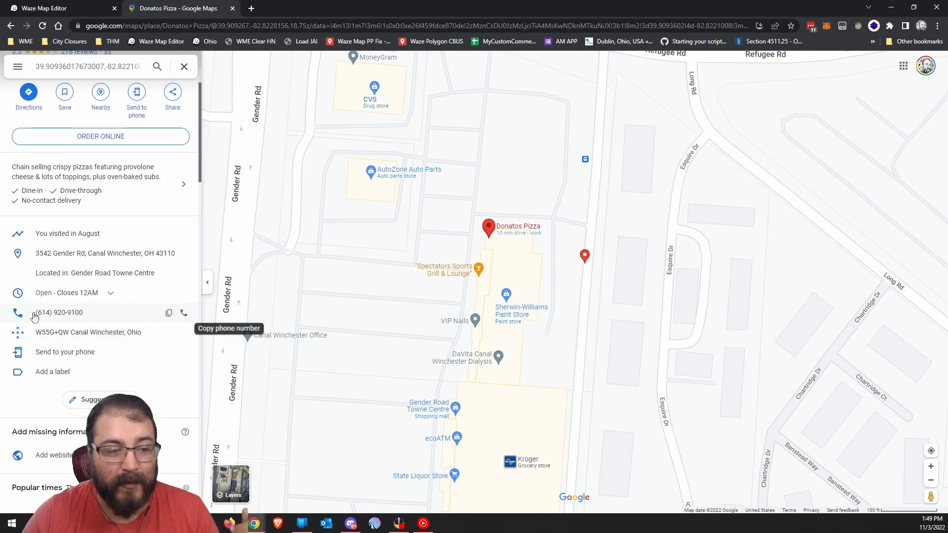
{"action": "left_click", "coordinate": [74, 312]}
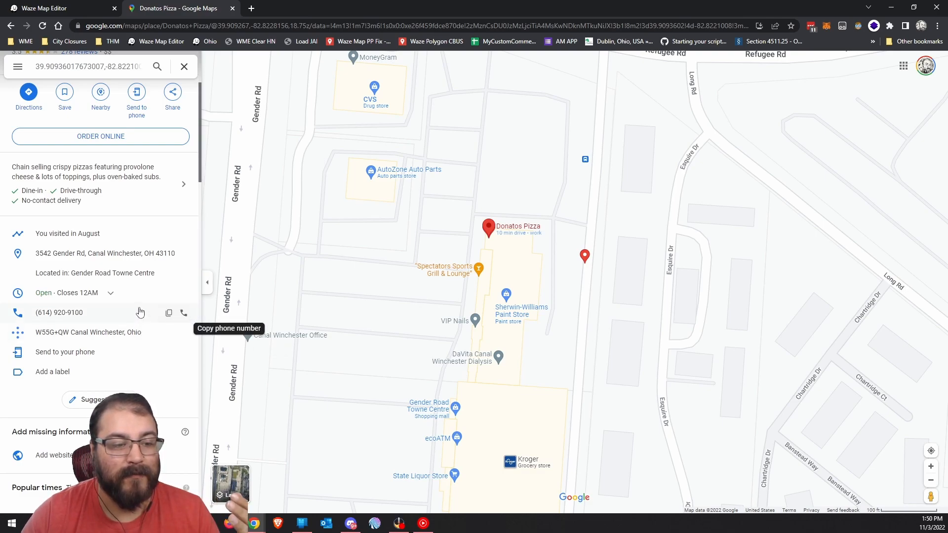
Examine the Donatos Pizza listing's business details for a website link
{"action": "left_click", "coordinate": [69, 13]}
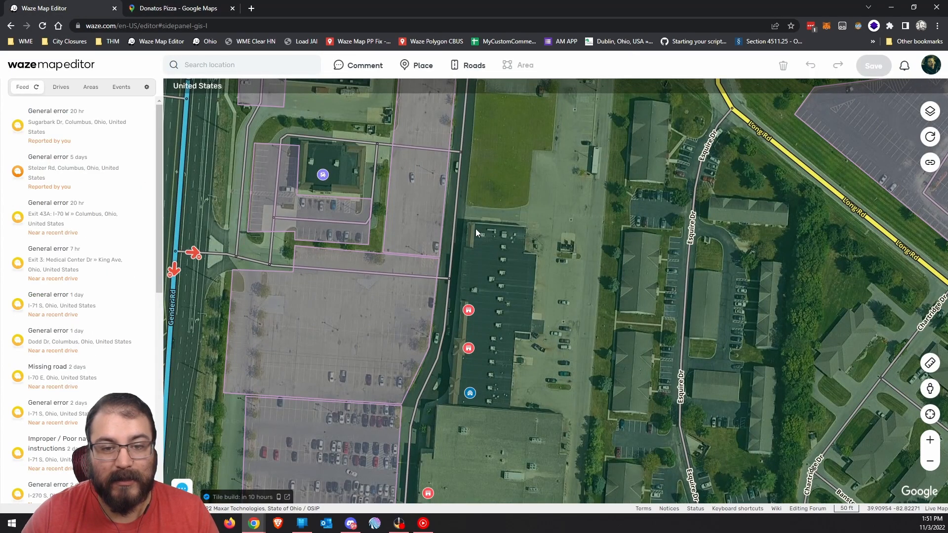
{"action": "left_click", "coordinate": [238, 9]}
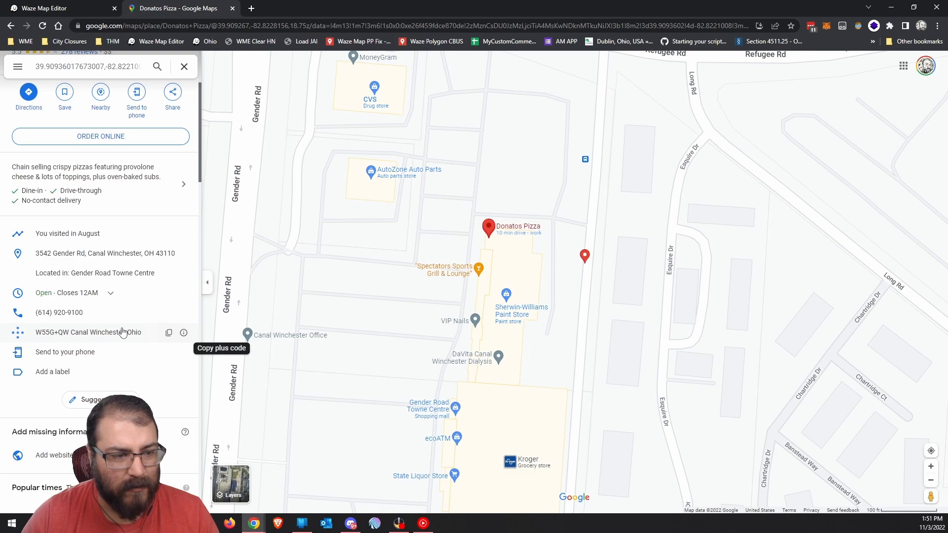
{"action": "scroll", "coordinate": [130, 302], "scroll_direction": "down", "scroll_amount": 3}
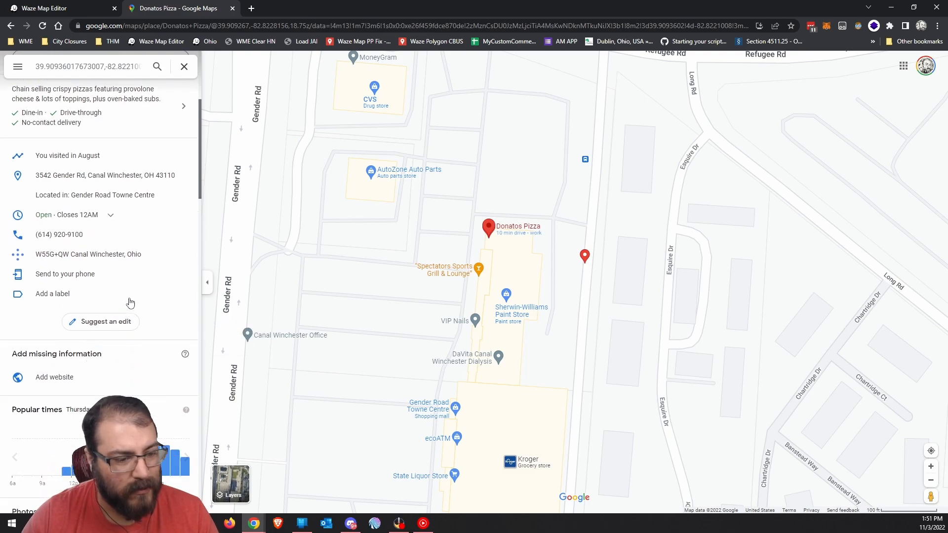
{"action": "scroll", "coordinate": [131, 300], "scroll_direction": "up", "scroll_amount": 4}
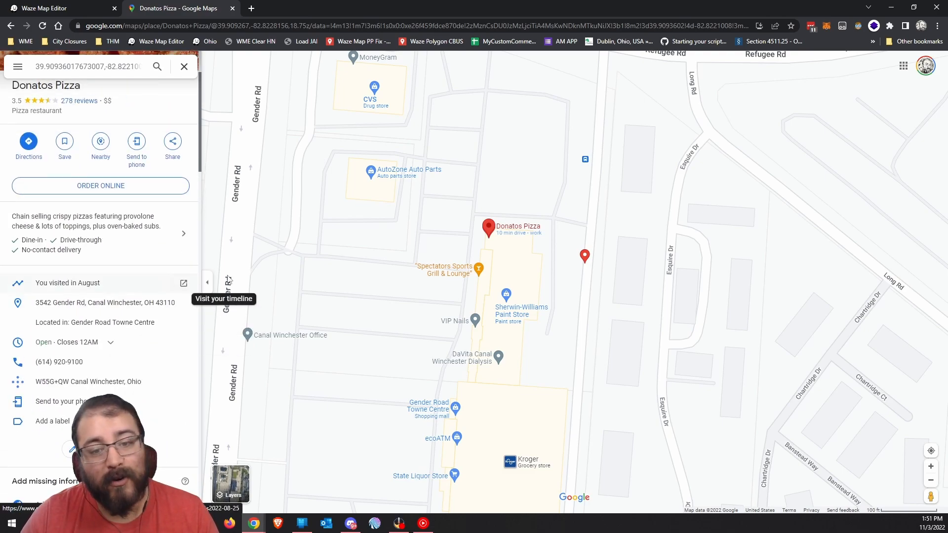
Examine the address, hours and phone on the store page linked from the Sherwin-Williams Paint Store listing, and close that page
{"action": "left_click", "coordinate": [507, 298]}
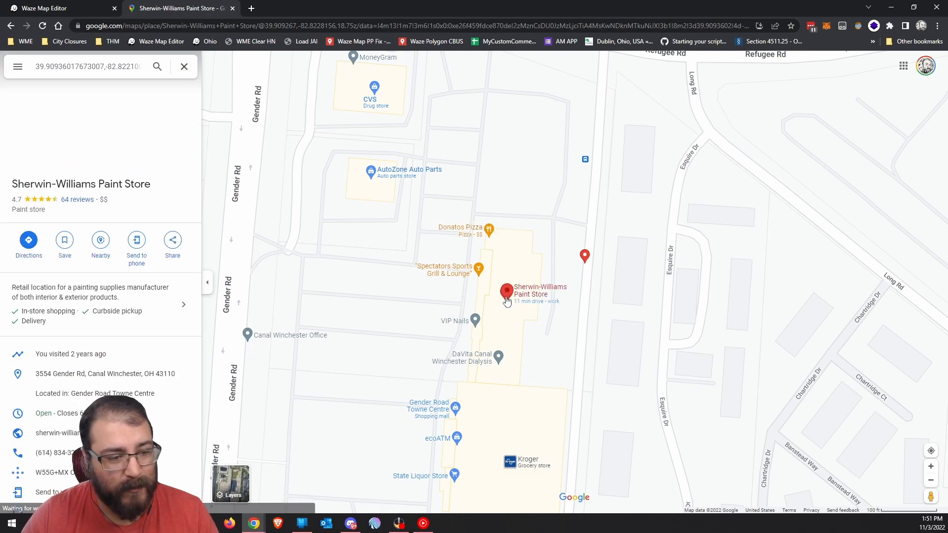
{"action": "scroll", "coordinate": [179, 305], "scroll_direction": "down", "scroll_amount": 2}
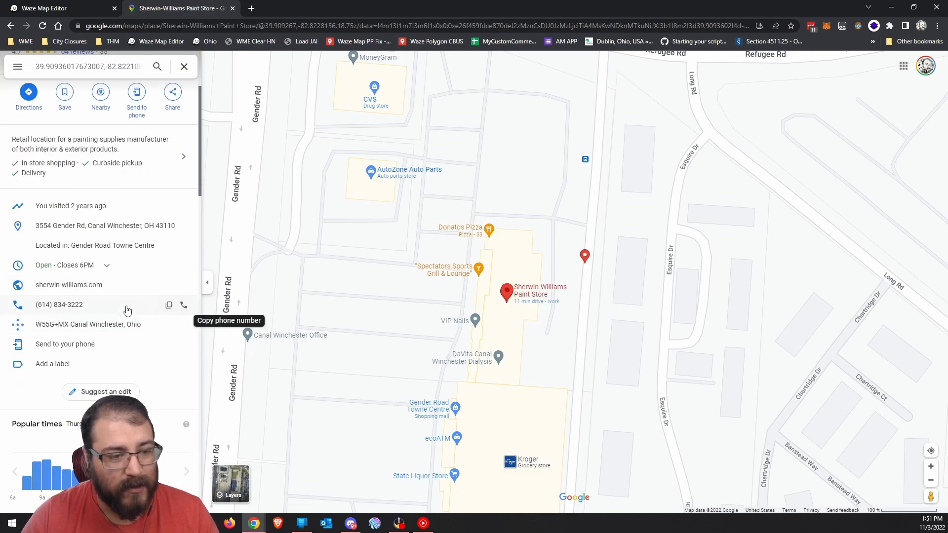
{"action": "left_click", "coordinate": [168, 285]}
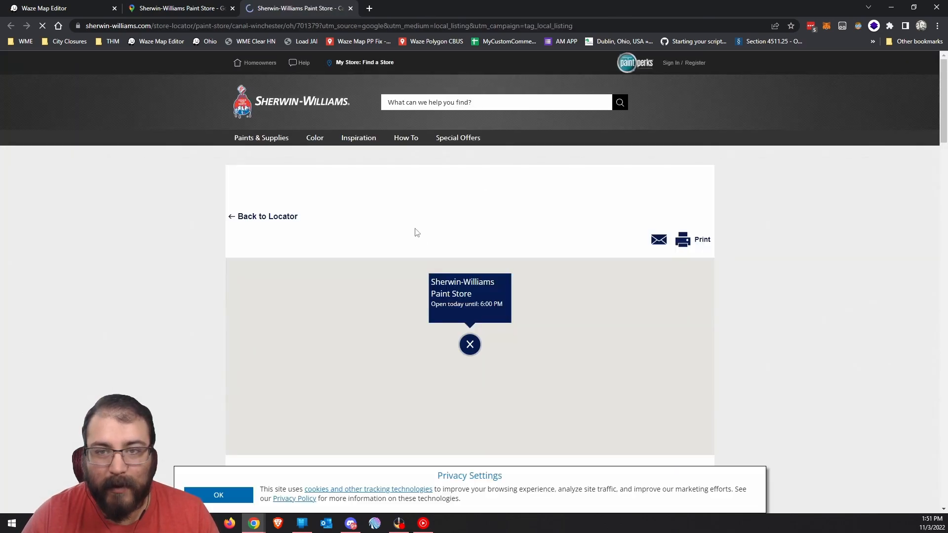
{"action": "scroll", "coordinate": [252, 336], "scroll_direction": "down", "scroll_amount": 5}
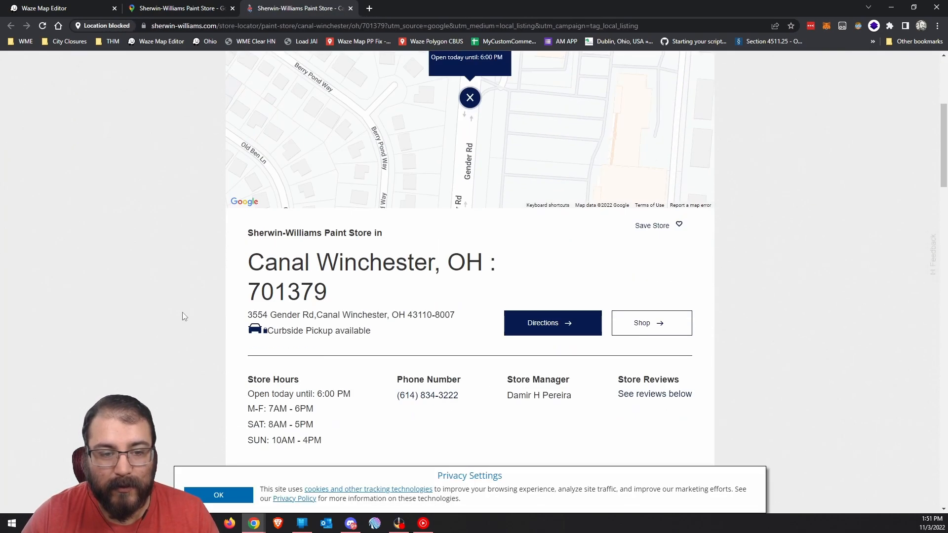
{"action": "scroll", "coordinate": [249, 370], "scroll_direction": "down", "scroll_amount": 1}
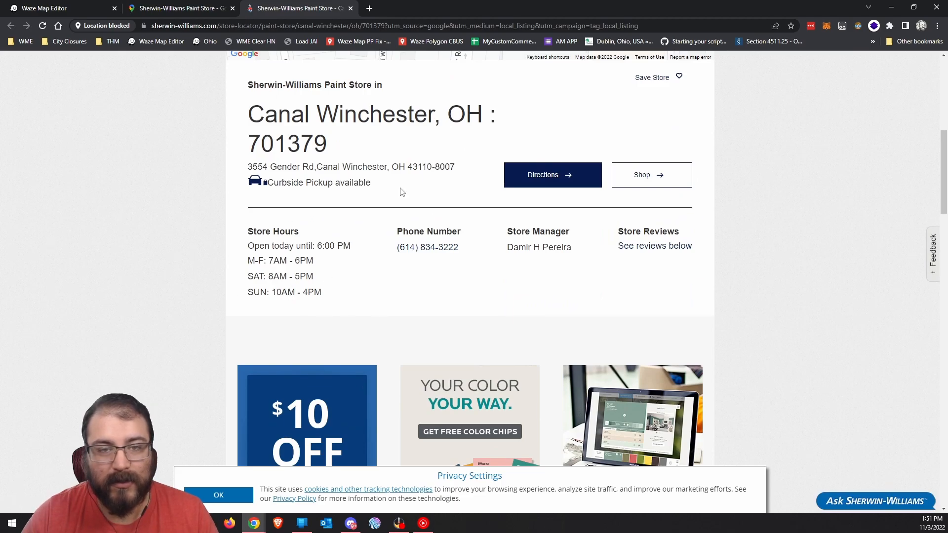
{"action": "scroll", "coordinate": [294, 221], "scroll_direction": "up", "scroll_amount": 6}
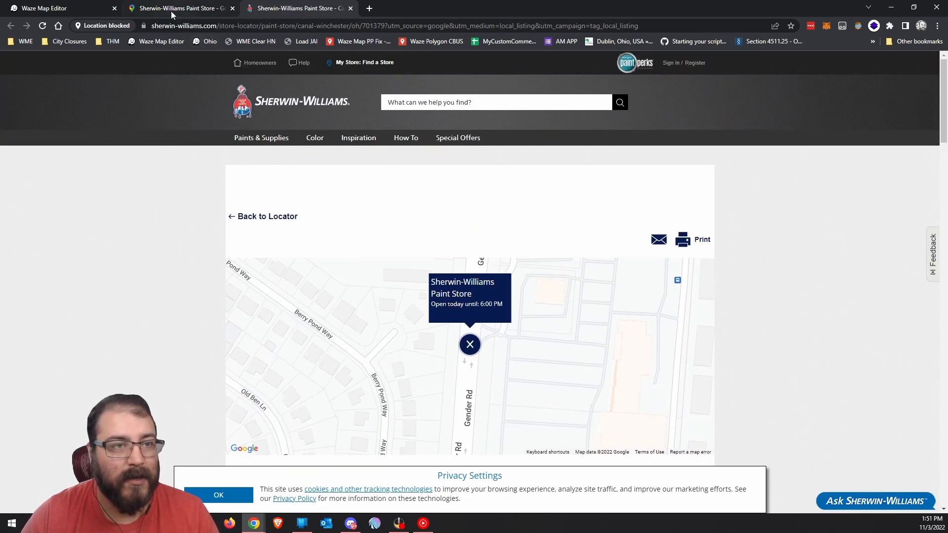
{"action": "left_click", "coordinate": [171, 11]}
{"action": "left_click", "coordinate": [294, 8]}
{"action": "left_click", "coordinate": [350, 9]}
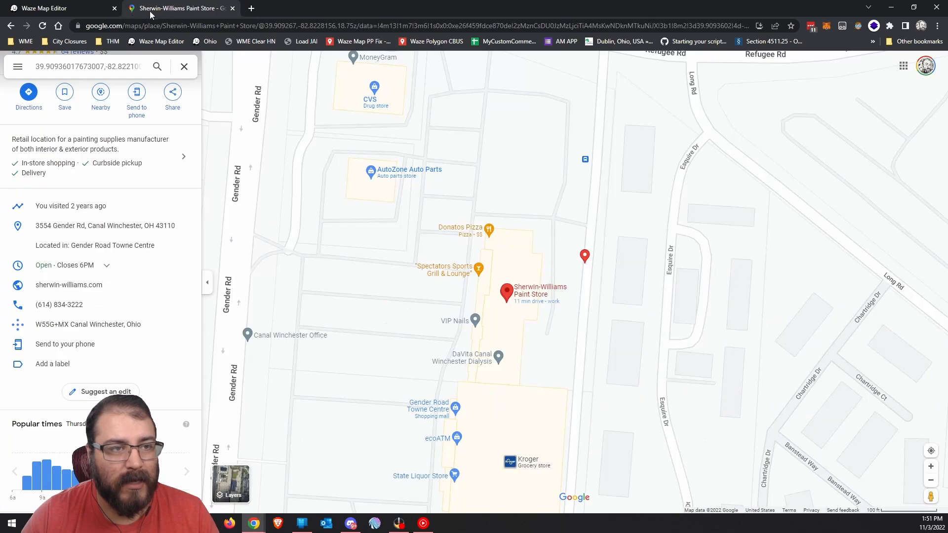
Search Google for Donatos Pizza from its map listing and open the Gender Road location details on the official Donatos site
{"action": "left_click", "coordinate": [487, 233]}
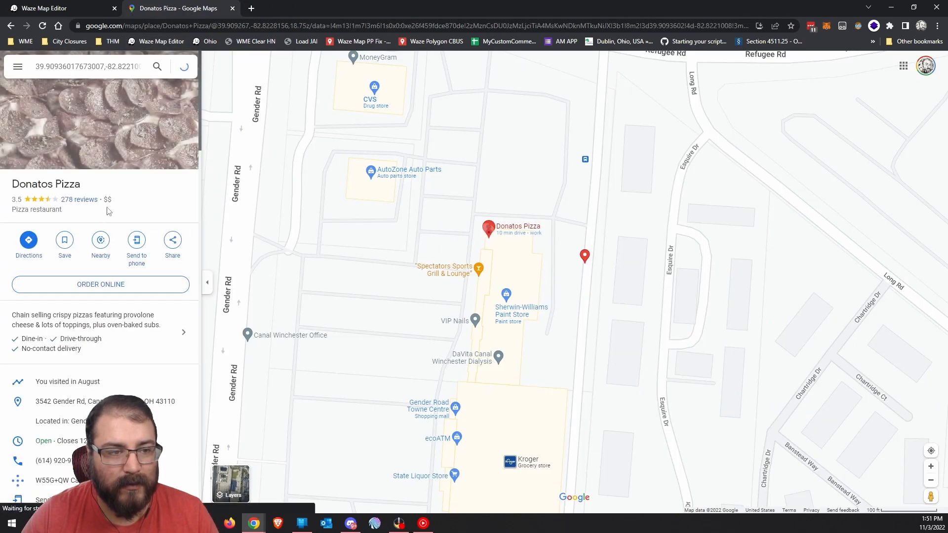
{"action": "left_click_drag", "start_coordinate": [98, 188], "coordinate": [14, 186]}
{"action": "right_click", "coordinate": [21, 185]}
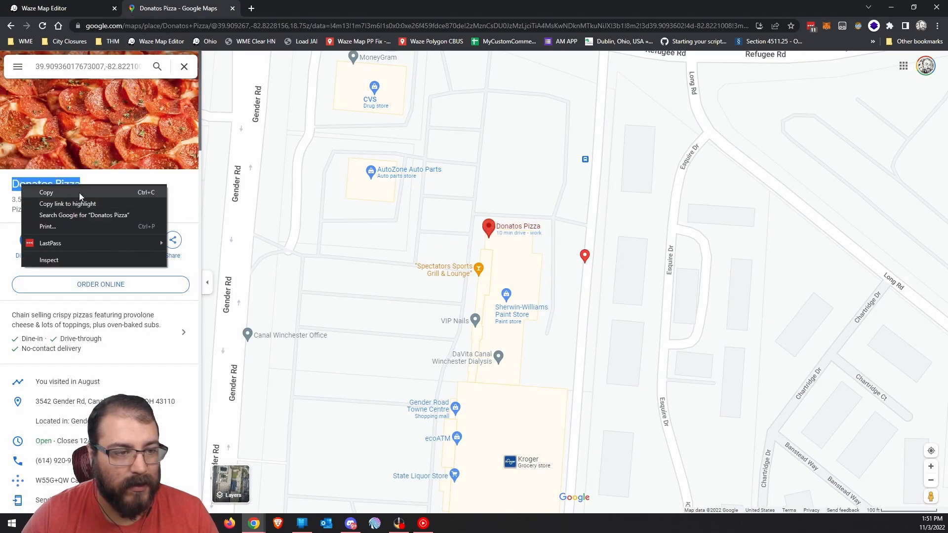
{"action": "left_click", "coordinate": [74, 216]}
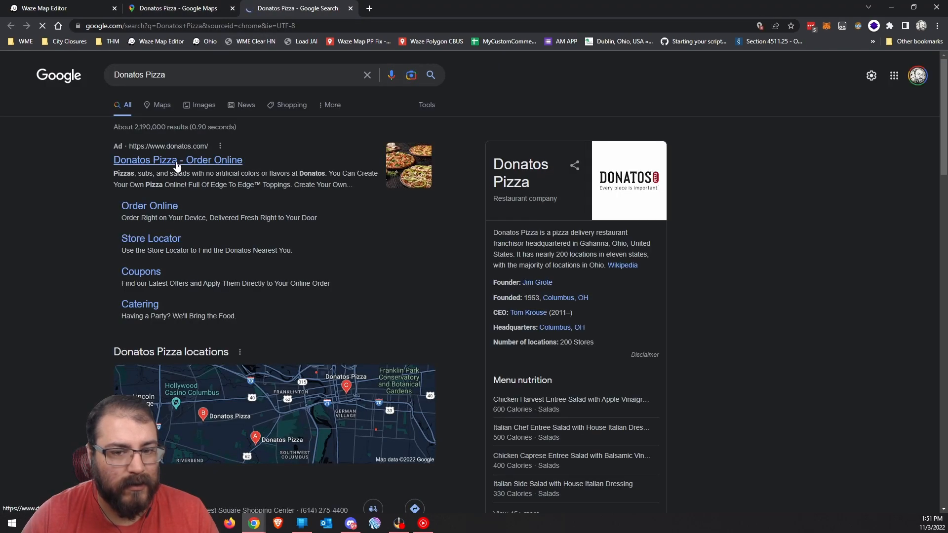
{"action": "left_click", "coordinate": [176, 163]}
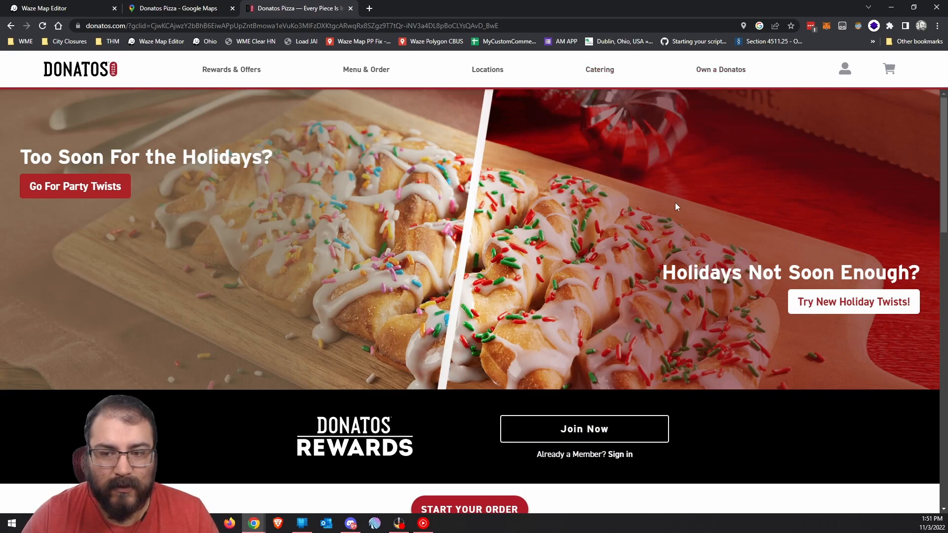
{"action": "left_click", "coordinate": [486, 73]}
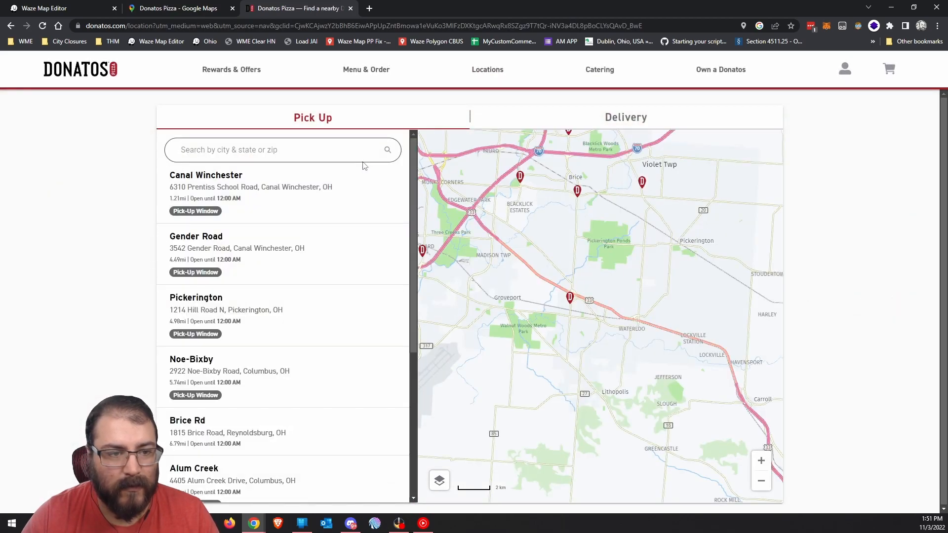
{"action": "left_click", "coordinate": [262, 254]}
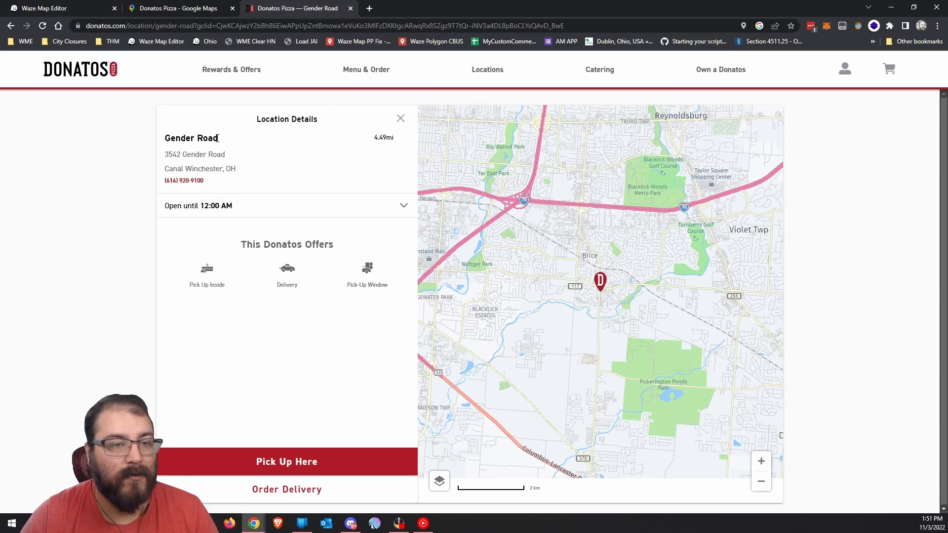
In Waze Map Editor, add a Food and Drink point place at the north end of the strip mall building, above the existing store places
{"action": "left_click", "coordinate": [66, 11]}
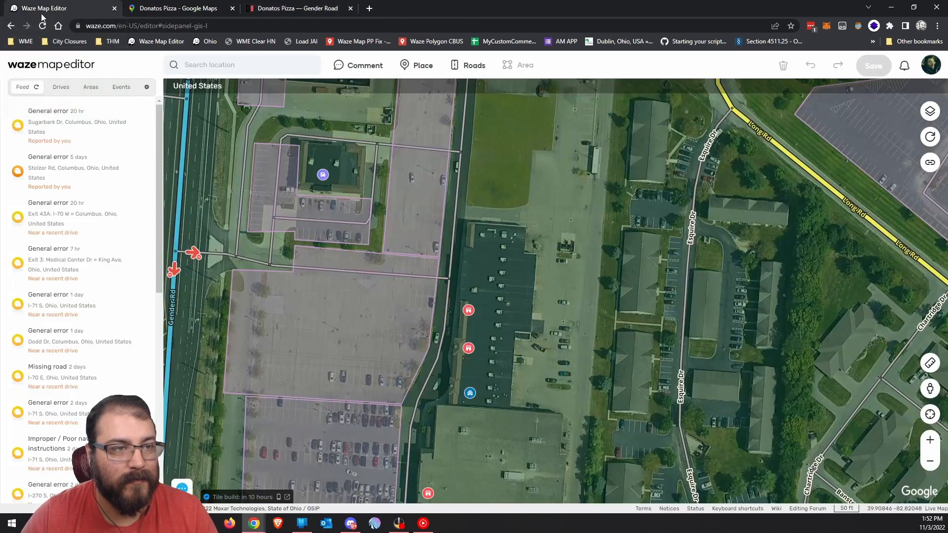
{"action": "mouse_move", "coordinate": [421, 73]}
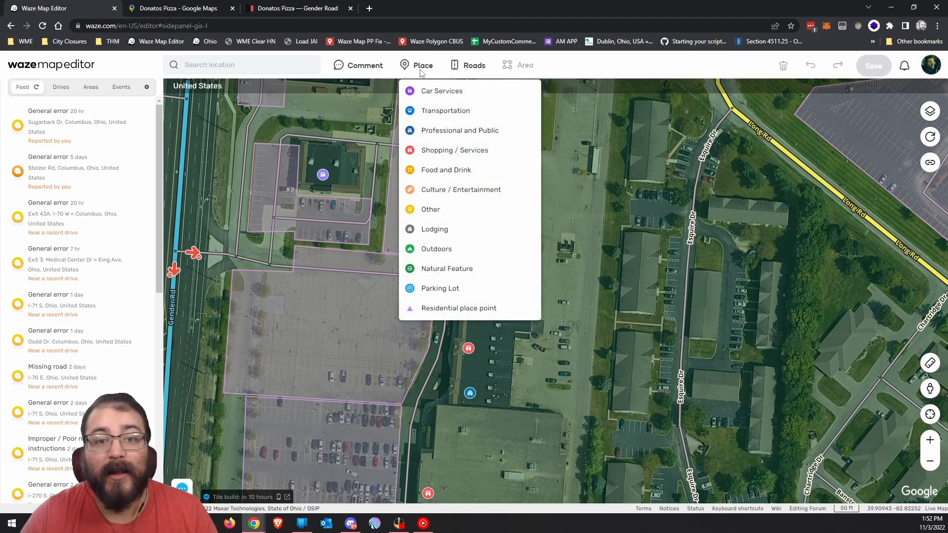
{"action": "mouse_move", "coordinate": [444, 173]}
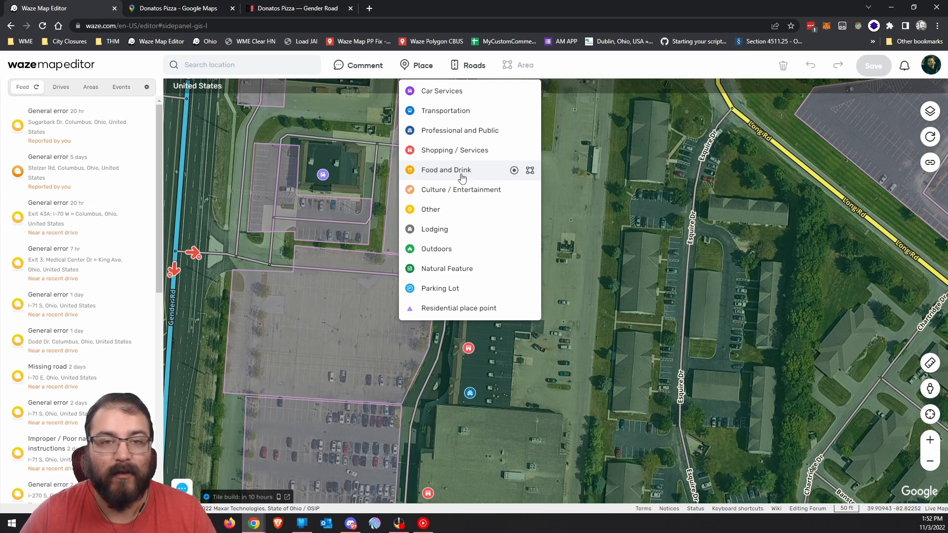
{"action": "left_click", "coordinate": [461, 177]}
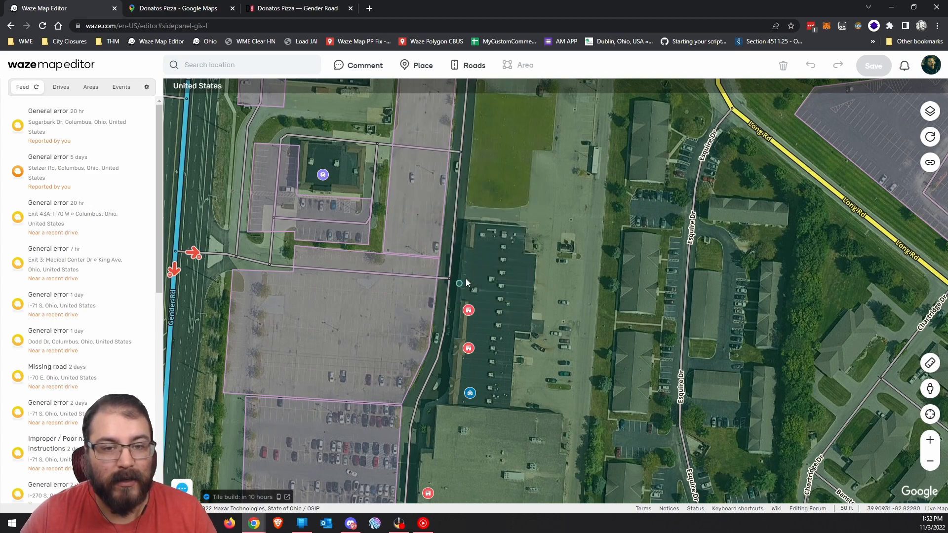
{"action": "left_click", "coordinate": [473, 235]}
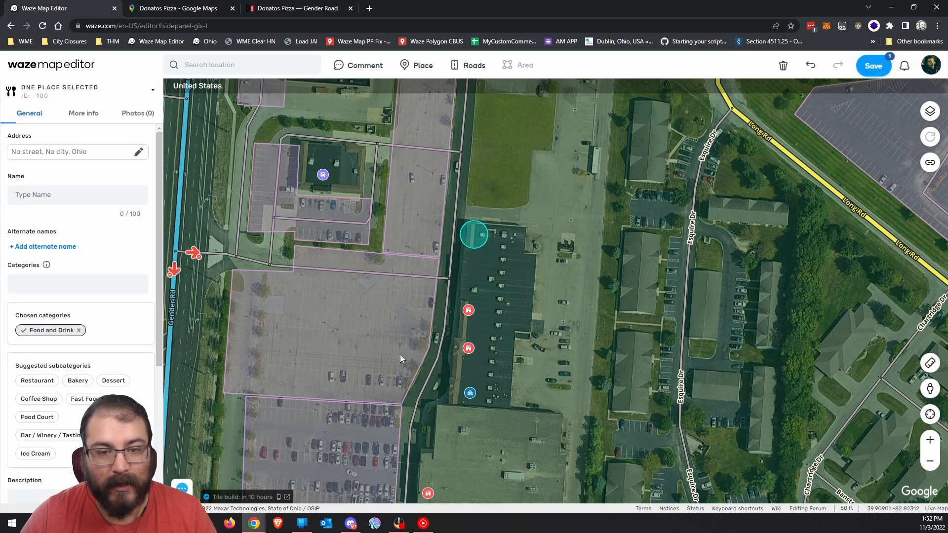
{"action": "left_click", "coordinate": [62, 198]}
{"action": "key", "text": "ctrl+v"}
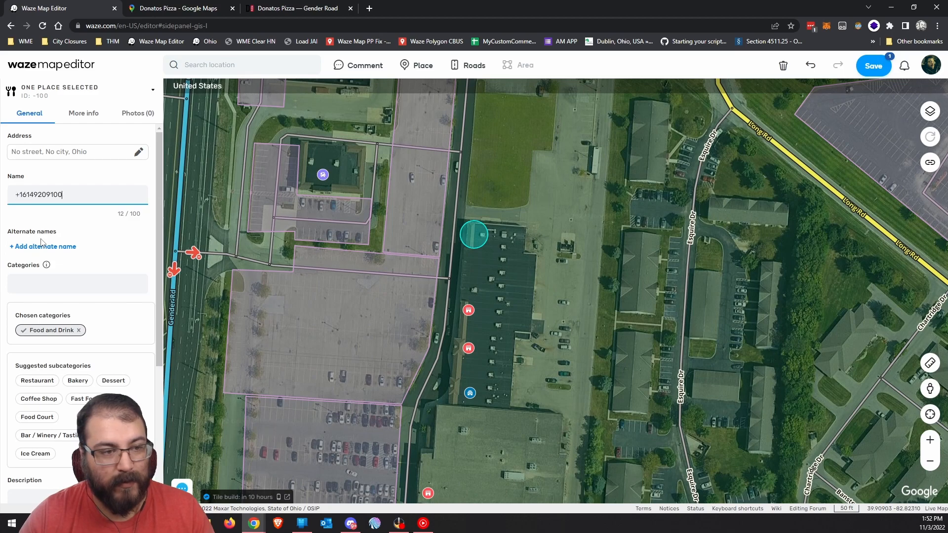
{"action": "key", "text": "ctrl+a"}
{"action": "key", "text": "BackSpace"}
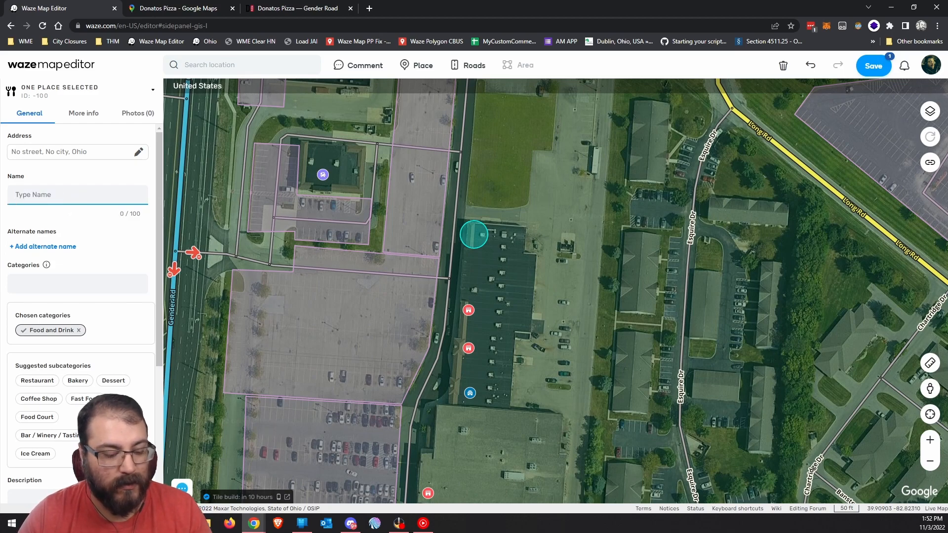
Name the new place Donatos, using the name copied from its Google Maps listing, and set its category to Restaurant
{"action": "left_click", "coordinate": [178, 8]}
{"action": "right_click", "coordinate": [73, 181]}
{"action": "left_click", "coordinate": [102, 188]}
{"action": "left_click", "coordinate": [64, 9]}
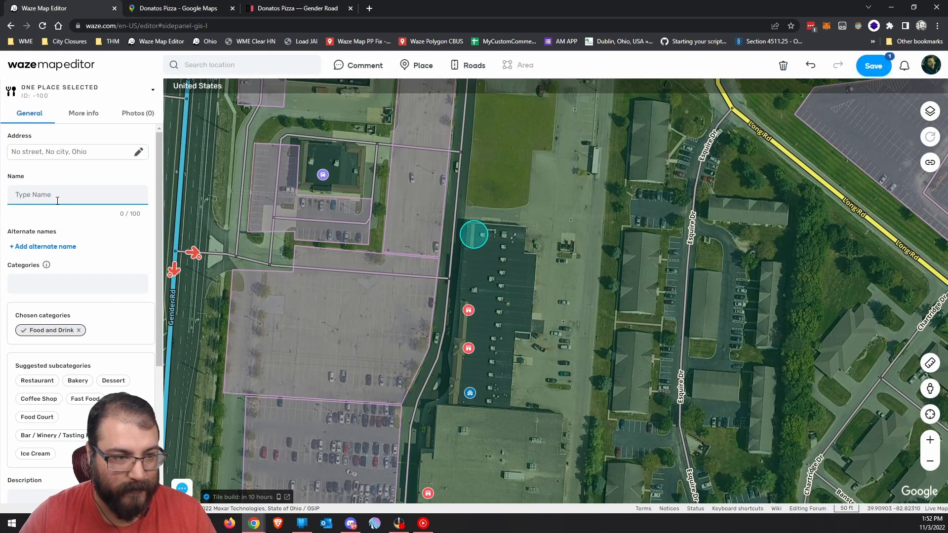
{"action": "key", "text": "ctrl+v"}
{"action": "key", "text": "BackSpace"}
{"action": "key", "text": "BackSpace"}
{"action": "key", "text": "BackSpace"}
{"action": "key", "text": "BackSpace"}
{"action": "key", "text": "BackSpace"}
{"action": "key", "text": "BackSpace"}
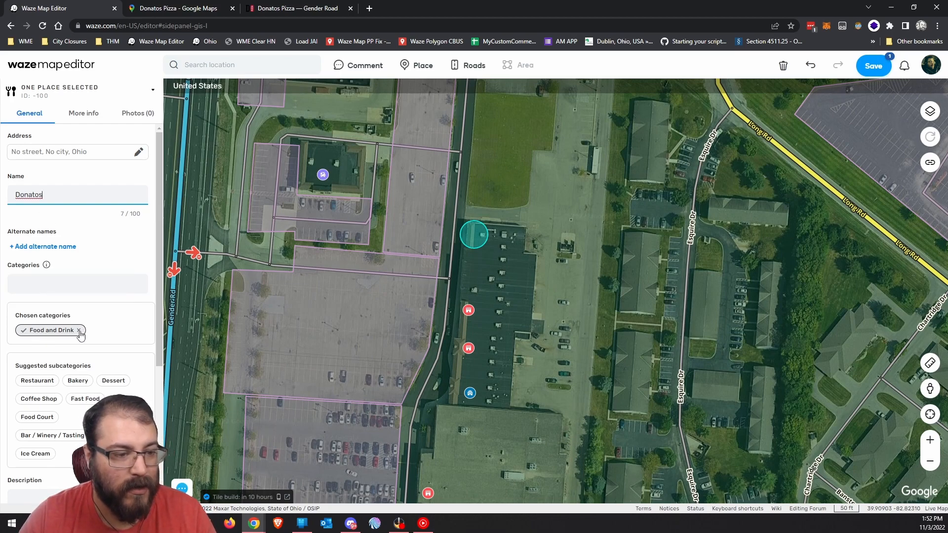
{"action": "left_click", "coordinate": [37, 380]}
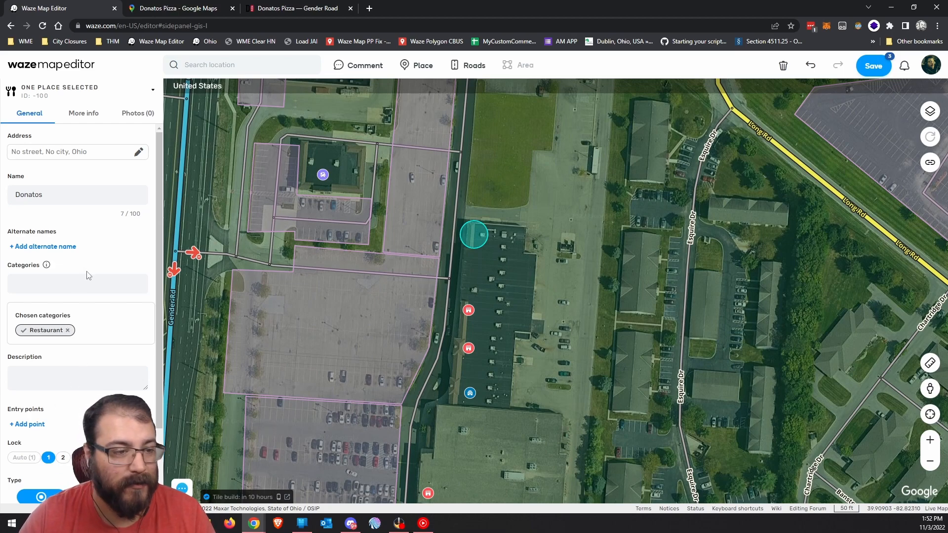
Open the Donatos place's address for editing and copy the house number 3542 from the official Donatos location page
{"action": "left_click", "coordinate": [34, 152]}
{"action": "left_click", "coordinate": [112, 158]}
{"action": "left_click", "coordinate": [112, 262]}
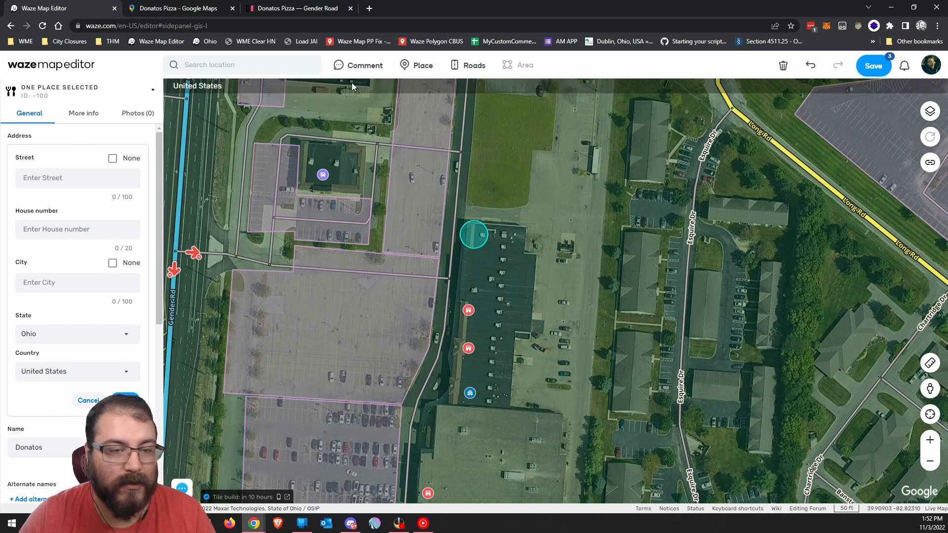
{"action": "left_click", "coordinate": [296, 8]}
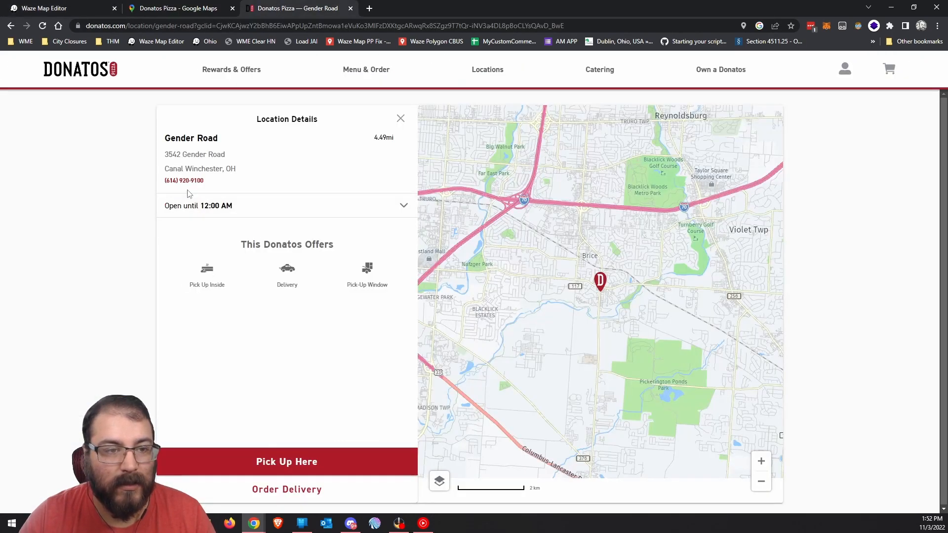
{"action": "double_click", "coordinate": [181, 154]}
{"action": "right_click", "coordinate": [173, 154]}
{"action": "left_click", "coordinate": [187, 160]}
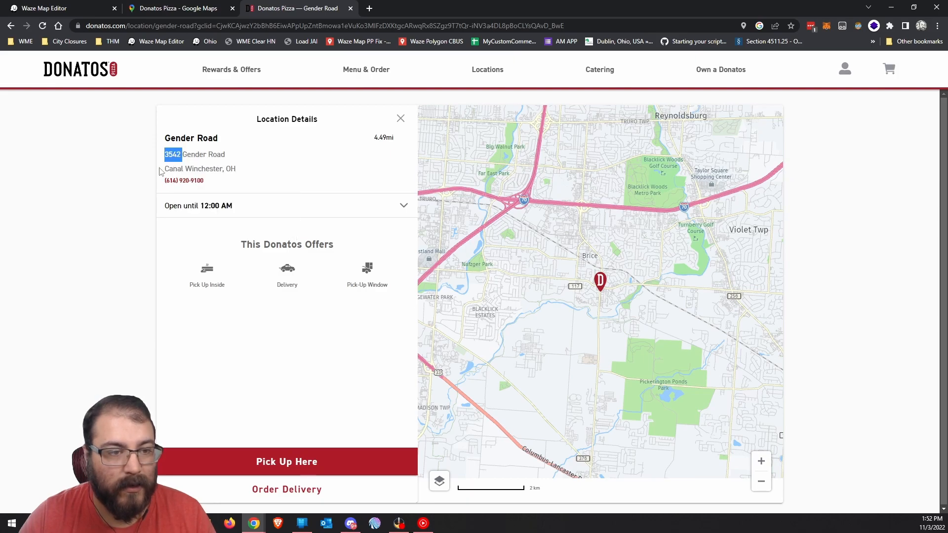
In Waze Map Editor, set the place's street to Gender Rd in Canal Winchester, checking the city against the Donatos page
{"action": "left_click", "coordinate": [75, 11]}
{"action": "left_click", "coordinate": [60, 181]}
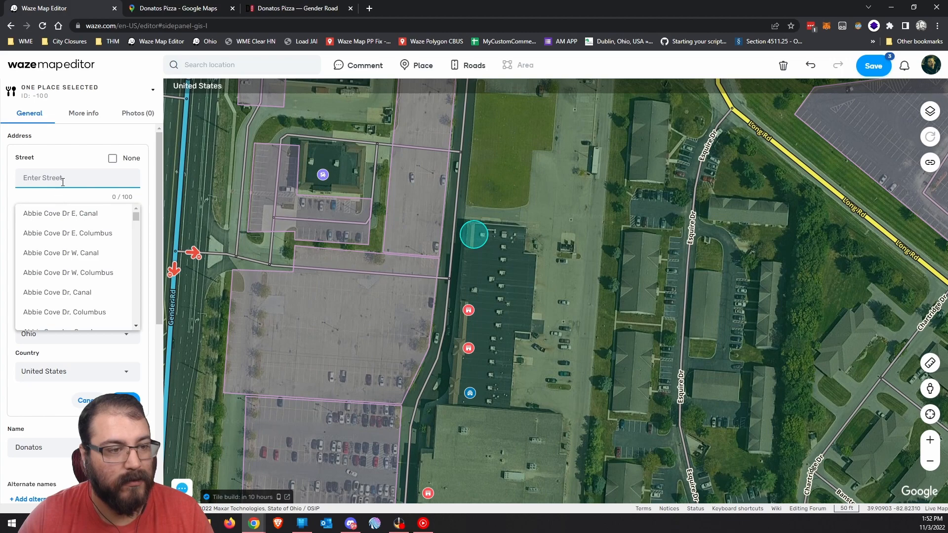
{"action": "type", "text": "gen"}
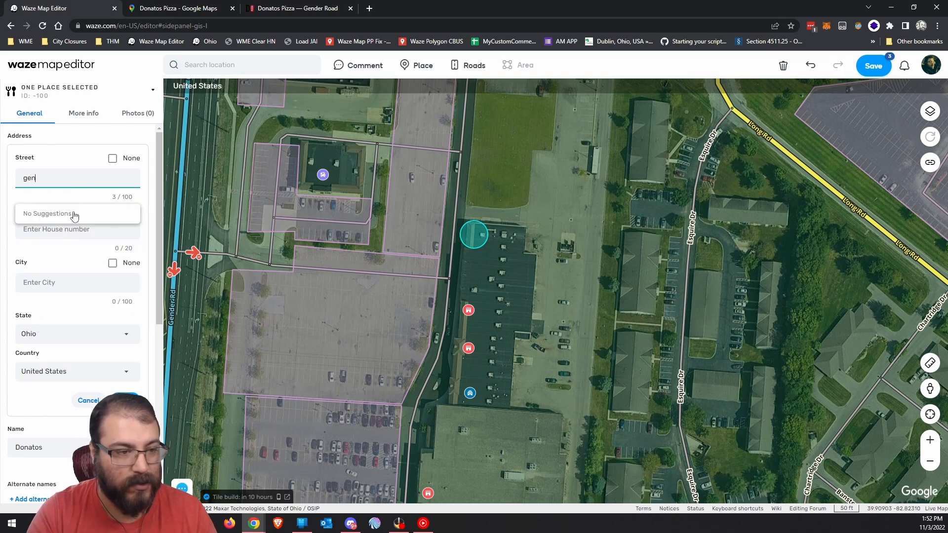
{"action": "key", "text": "BackSpace"}
{"action": "key", "text": "BackSpace"}
{"action": "key", "text": "BackSpace"}
{"action": "type", "text": "GEn"}
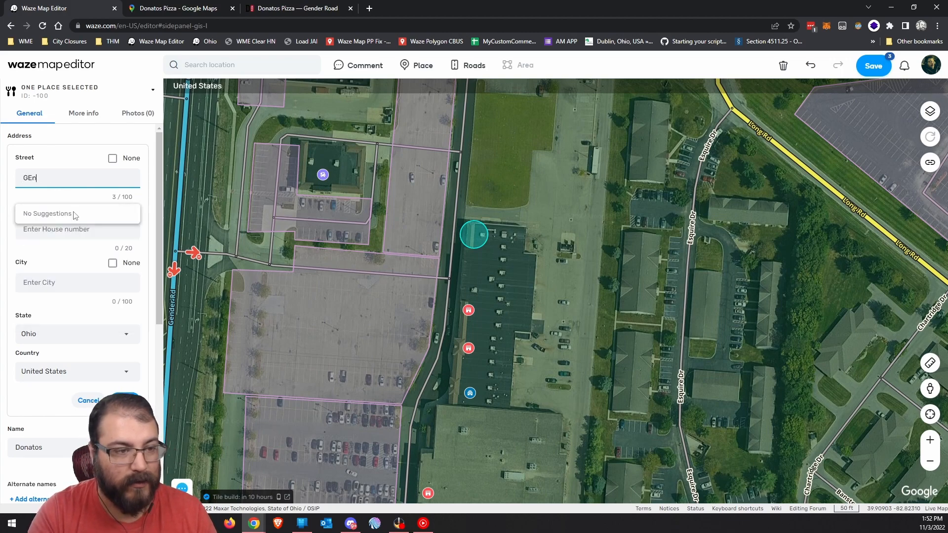
{"action": "key", "text": "BackSpace"}
{"action": "key", "text": "BackSpace"}
{"action": "type", "text": "en"}
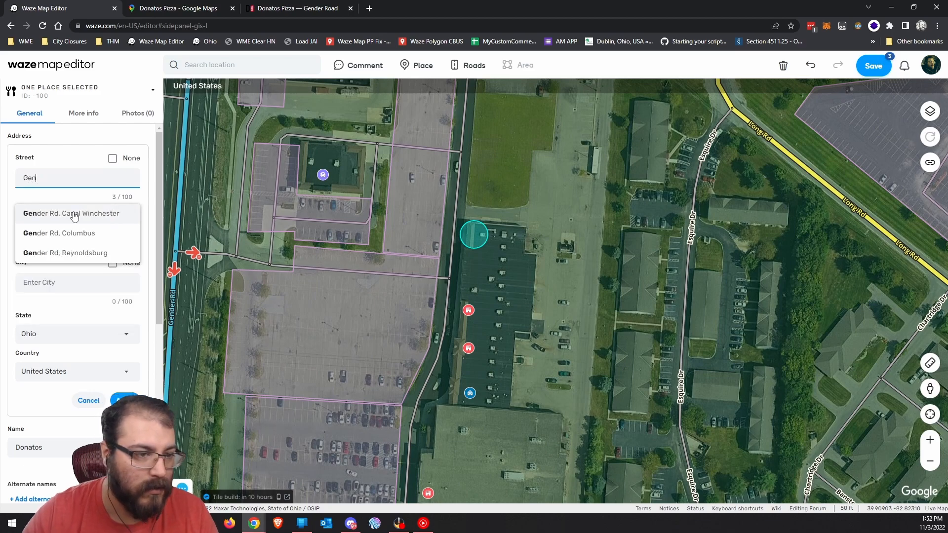
{"action": "left_click", "coordinate": [305, 9]}
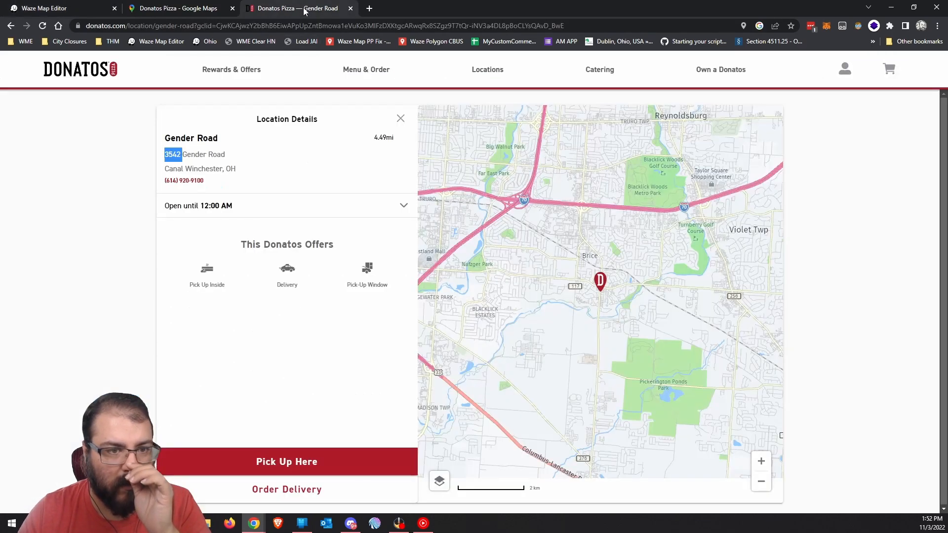
{"action": "left_click", "coordinate": [55, 9]}
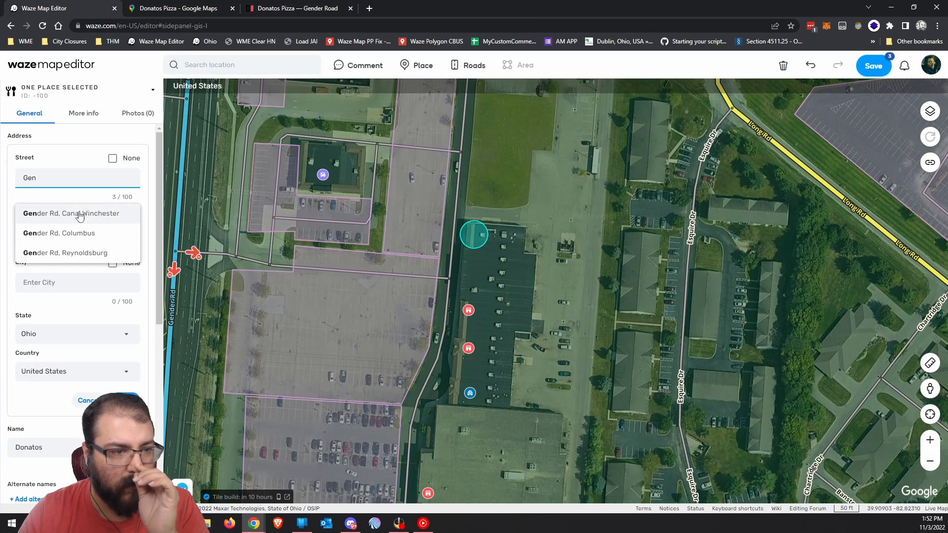
{"action": "left_click", "coordinate": [76, 213]}
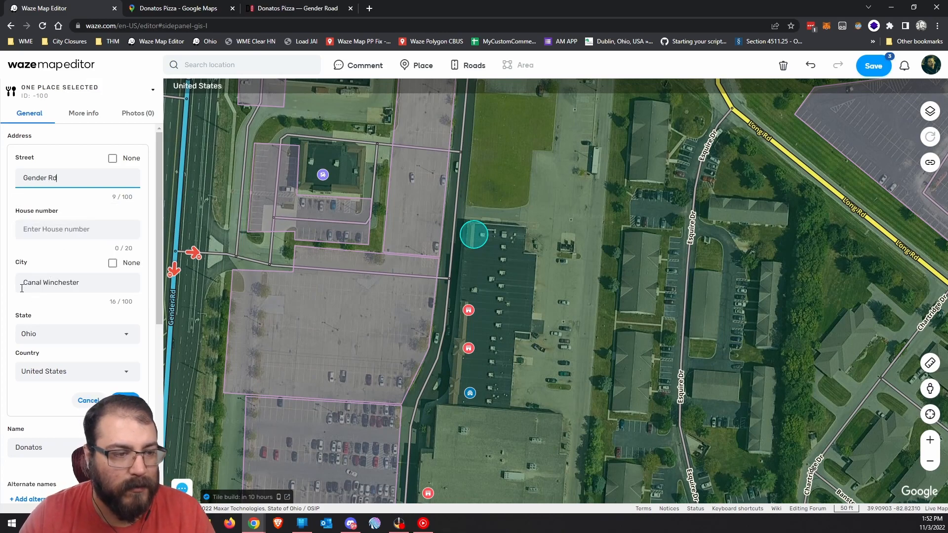
Enter 3542 as the house number and apply the address to the place
{"action": "left_click", "coordinate": [51, 233]}
{"action": "type", "text": "3542"}
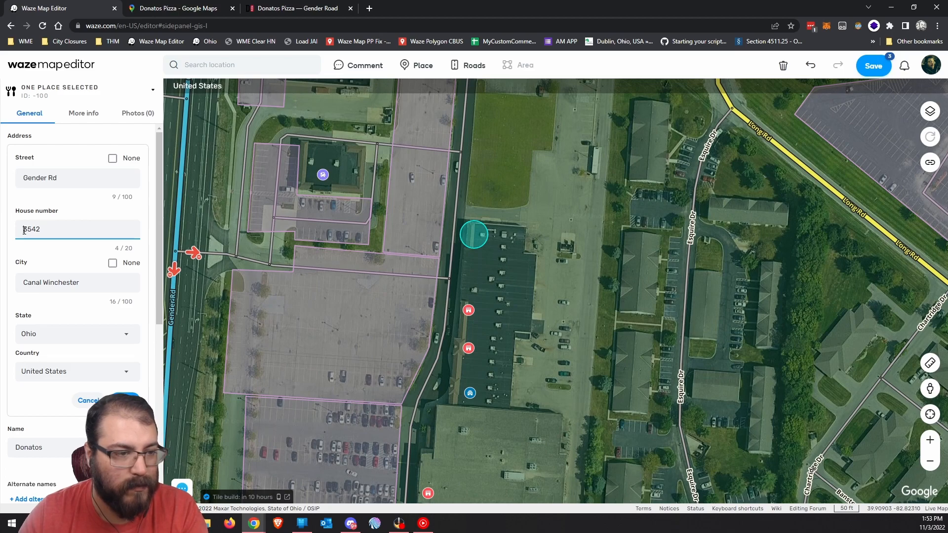
{"action": "left_click", "coordinate": [126, 398]}
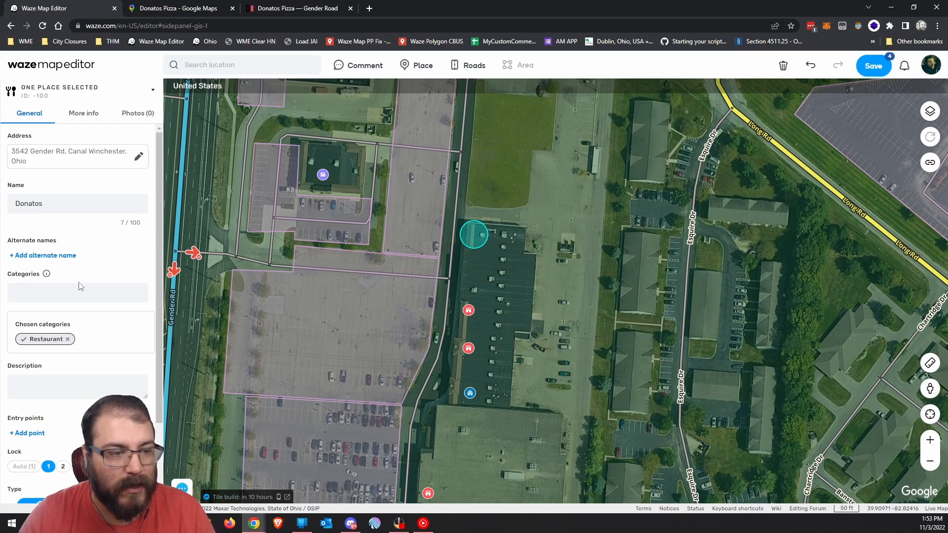
Add an entry point to the Donatos place and move it just west of the building, beside the parking lot road
{"action": "scroll", "coordinate": [76, 283], "scroll_direction": "down", "scroll_amount": 2}
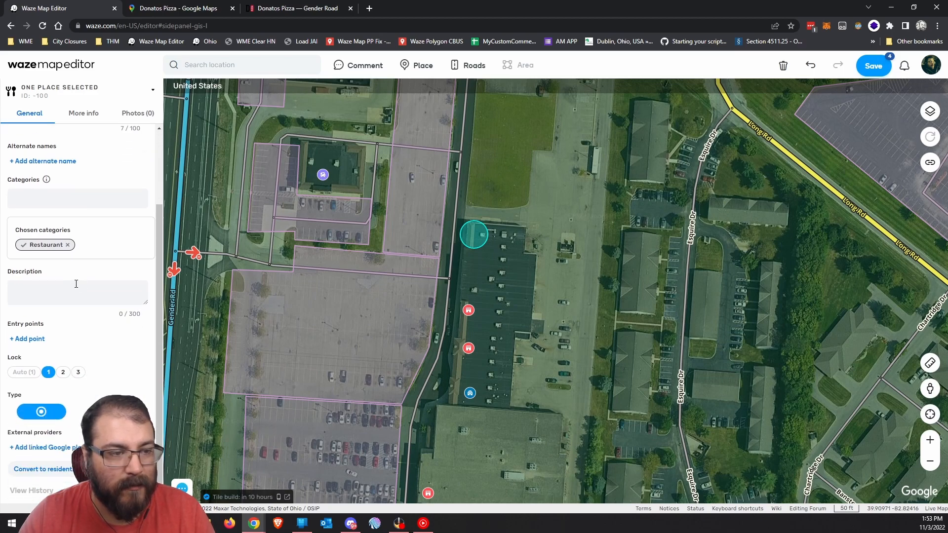
{"action": "left_click", "coordinate": [27, 339]}
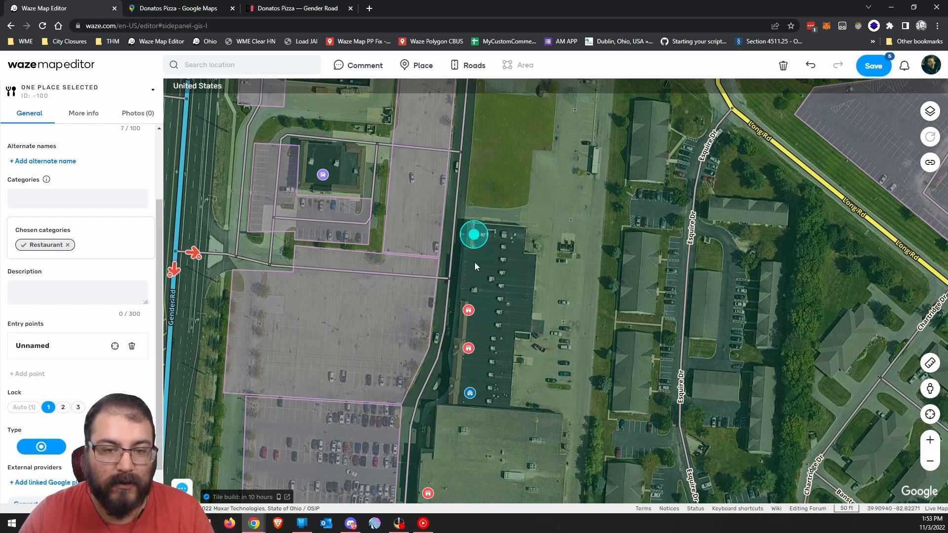
{"action": "scroll", "coordinate": [475, 262], "scroll_direction": "up", "scroll_amount": 1}
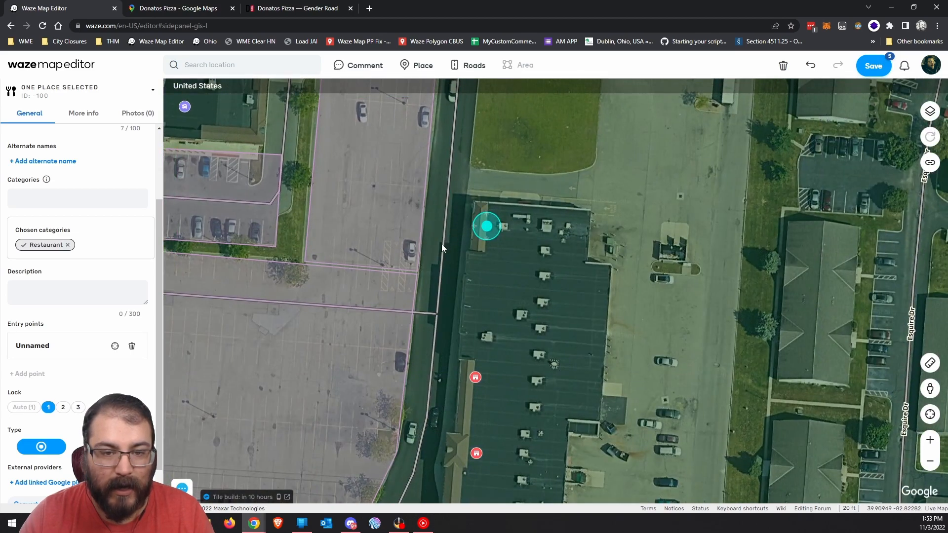
{"action": "mouse_move", "coordinate": [483, 226]}
{"action": "left_mouse_down"}
{"action": "mouse_move", "coordinate": [445, 220]}
{"action": "mouse_move", "coordinate": [458, 224]}
{"action": "left_mouse_up"}
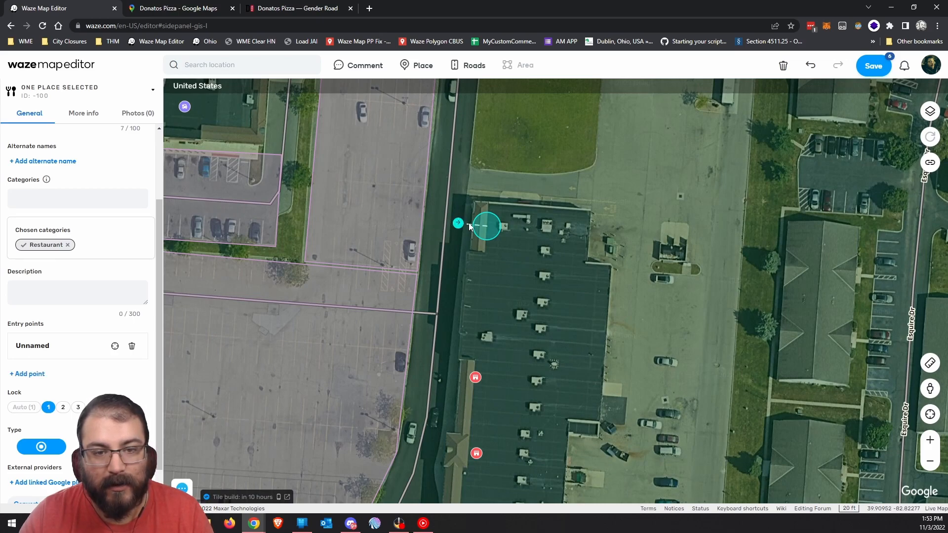
Inspect the parking lot road segment in front of the entry point, and reselect the Donatos place
{"action": "left_click", "coordinate": [444, 223]}
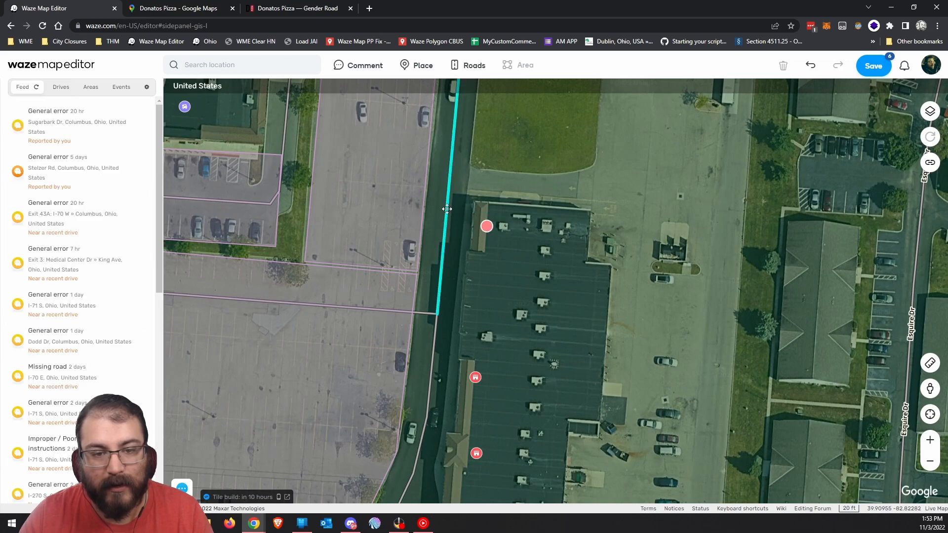
{"action": "left_click", "coordinate": [446, 209]}
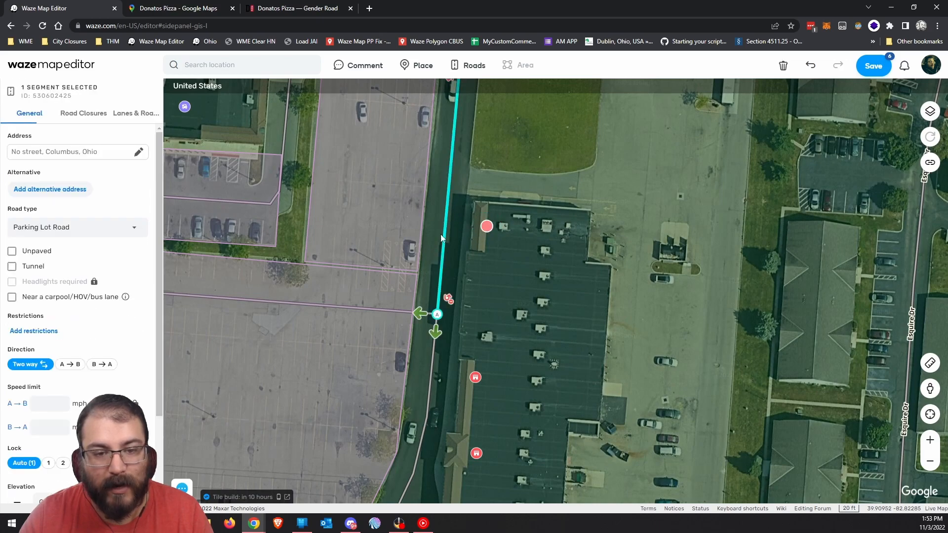
{"action": "left_click", "coordinate": [592, 218]}
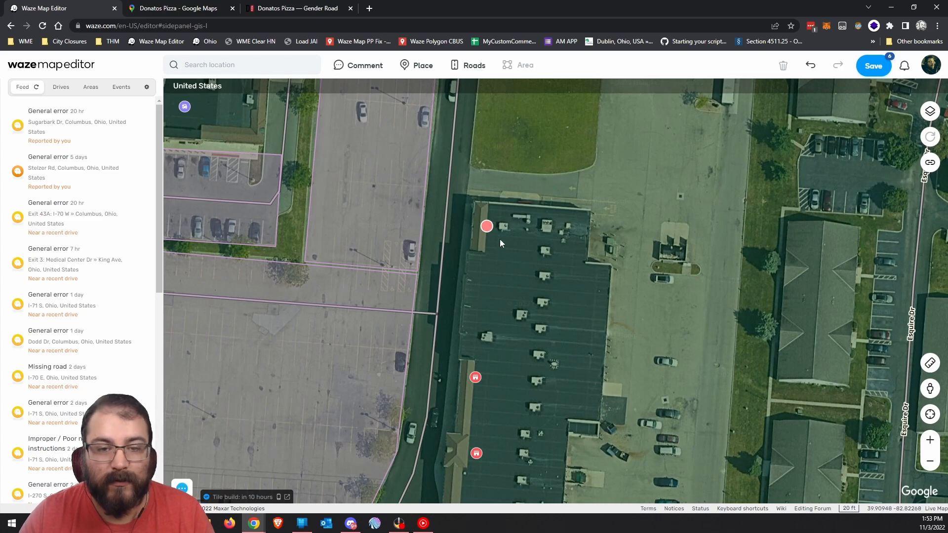
{"action": "left_click", "coordinate": [487, 227]}
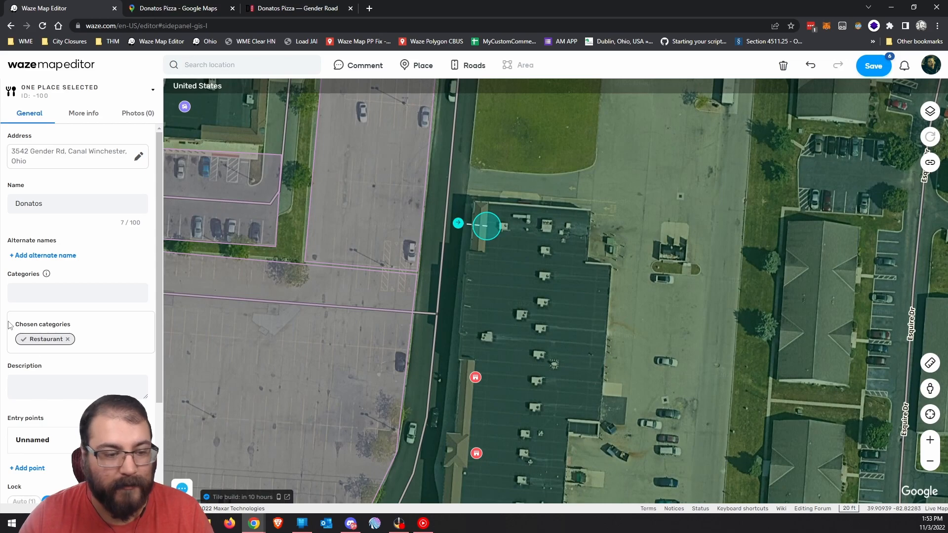
Search the external providers for "donatos" and link the Donatos Pizza, Gender Road Google place to the new place
{"action": "scroll", "coordinate": [60, 341], "scroll_direction": "down", "scroll_amount": 3}
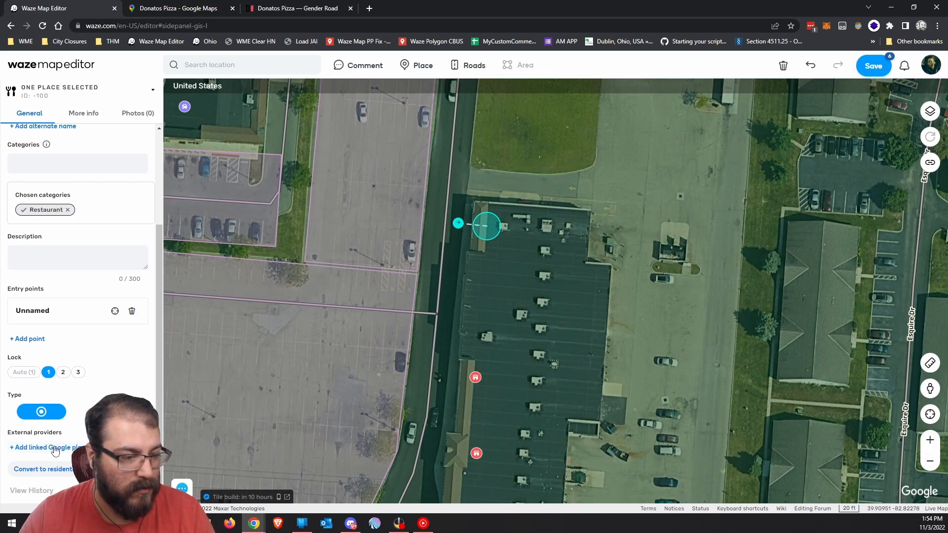
{"action": "left_click_drag", "start_coordinate": [455, 8], "coordinate": [623, 51]}
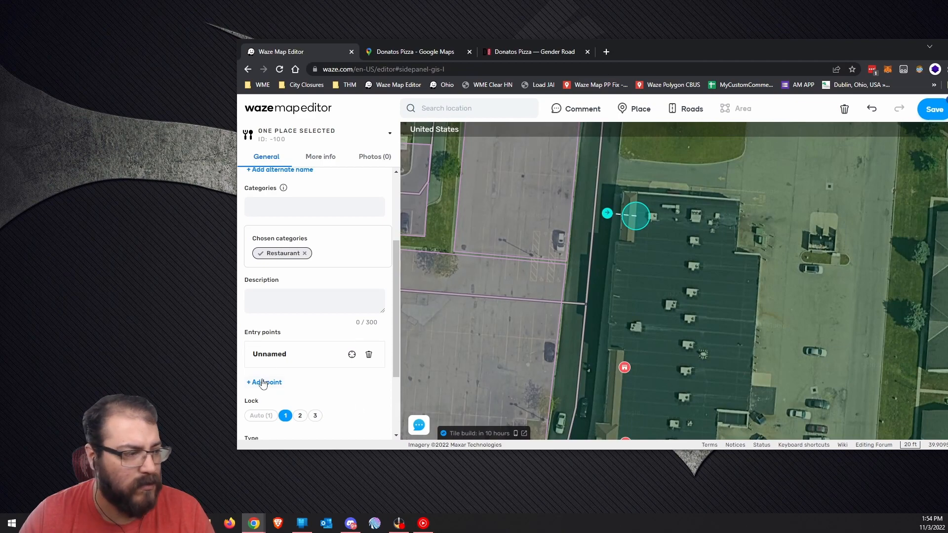
{"action": "scroll", "coordinate": [274, 400], "scroll_direction": "down", "scroll_amount": 2}
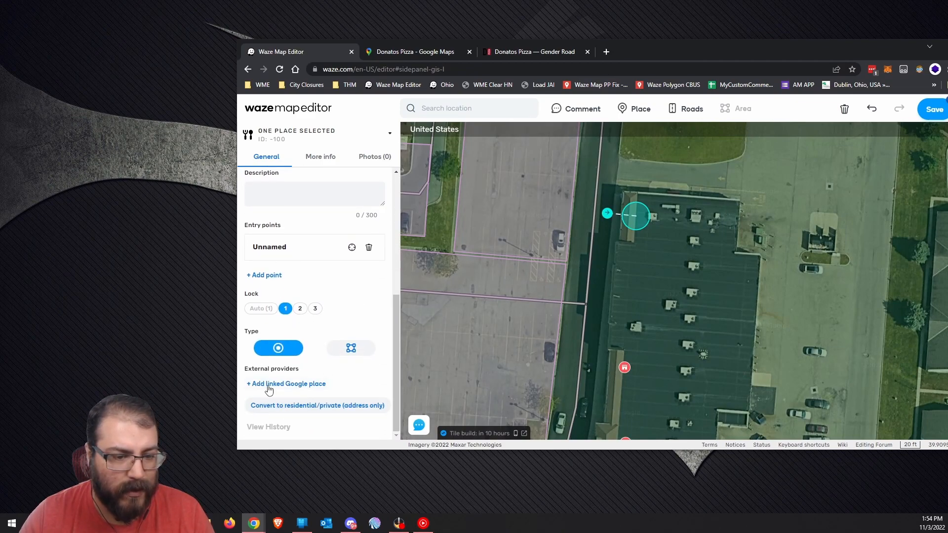
{"action": "left_click", "coordinate": [290, 388]}
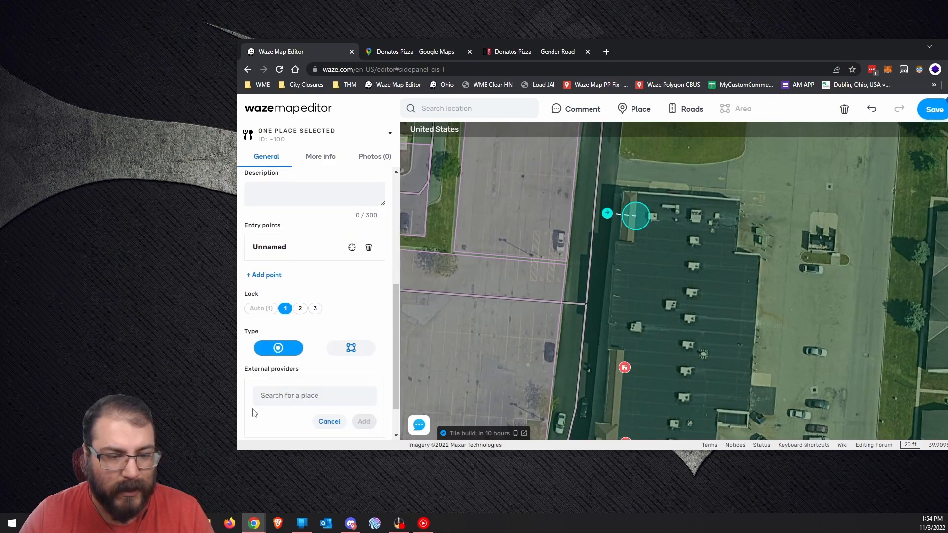
{"action": "scroll", "coordinate": [344, 354], "scroll_direction": "down", "scroll_amount": 1}
{"action": "left_click", "coordinate": [289, 348]}
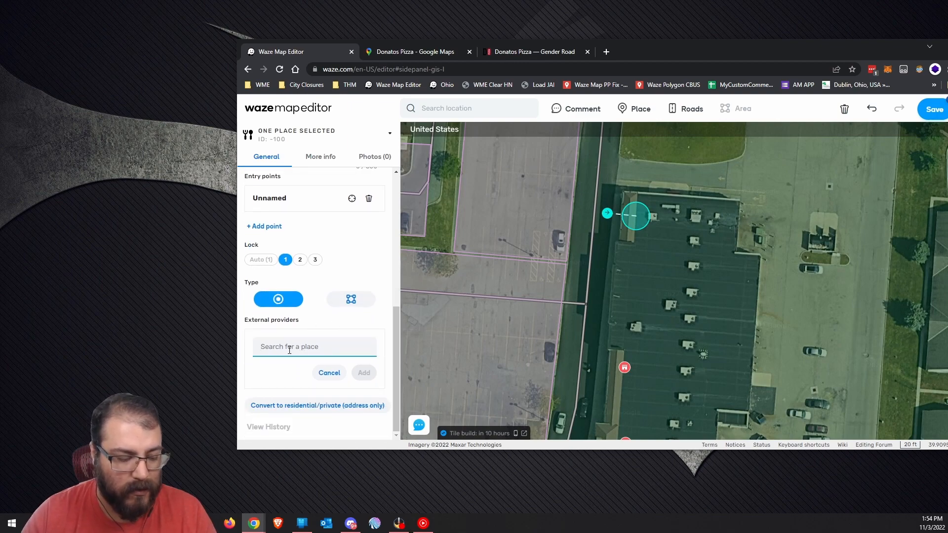
{"action": "type", "text": "don"}
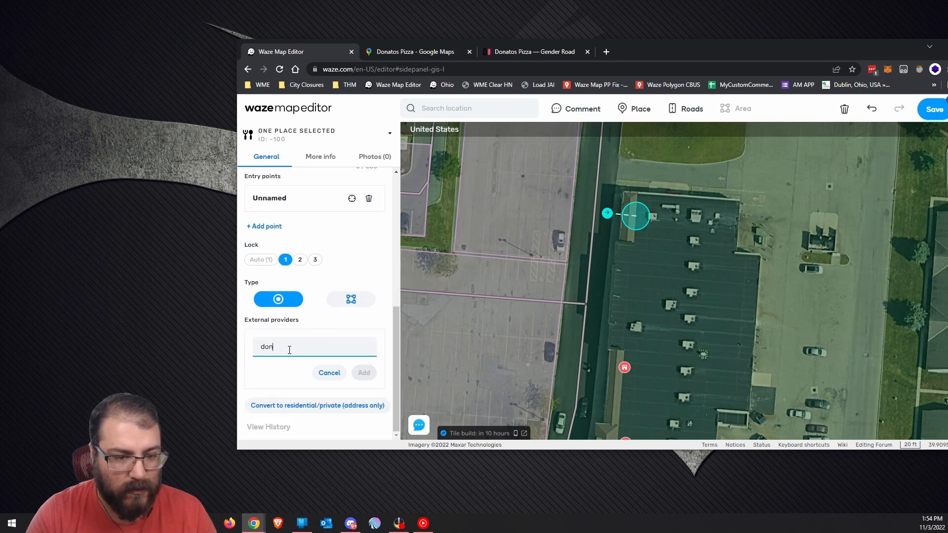
{"action": "type", "text": "atos"}
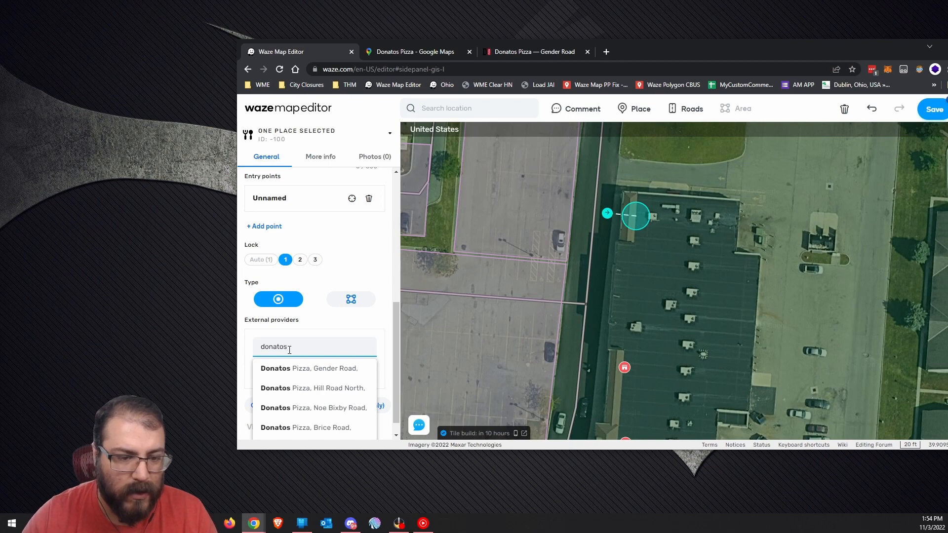
{"action": "left_click", "coordinate": [326, 370]}
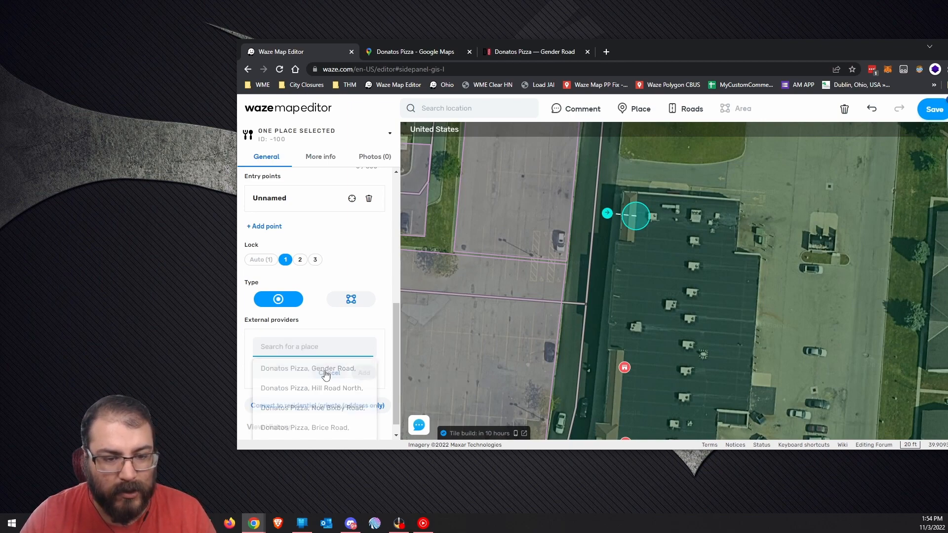
{"action": "left_click", "coordinate": [362, 372]}
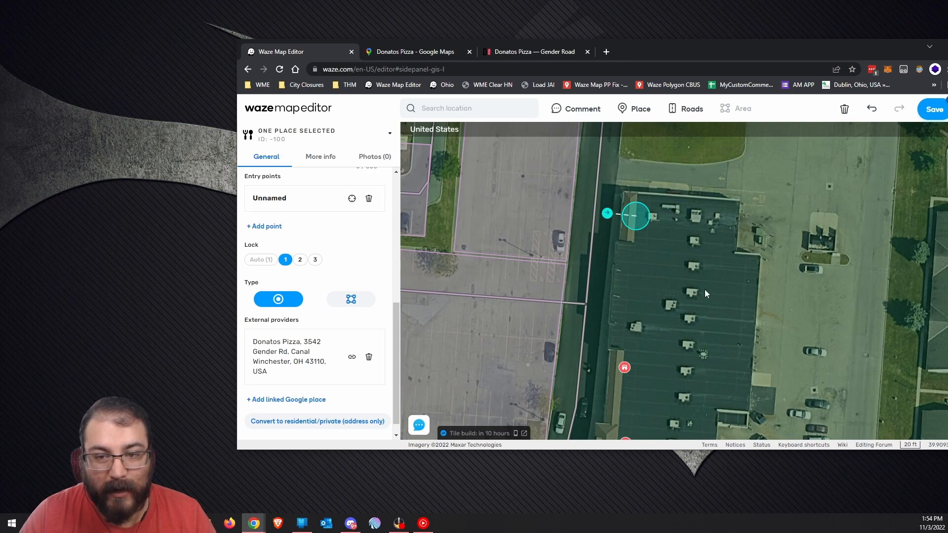
Restore the browser window to full size and set the Donatos place's lock level to 3
{"action": "left_click_drag", "start_coordinate": [707, 290], "coordinate": [598, 262]}
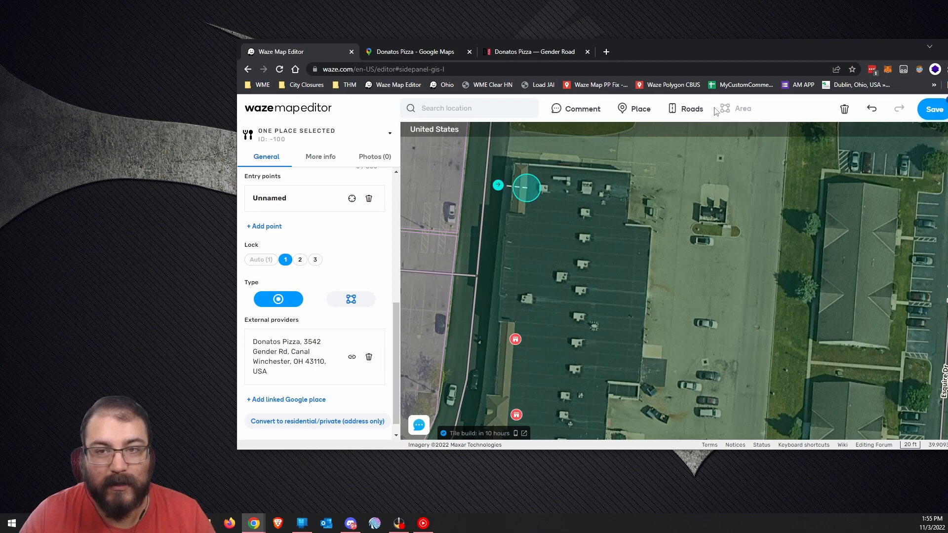
{"action": "double_click", "coordinate": [713, 48]}
{"action": "scroll", "coordinate": [51, 313], "scroll_direction": "up", "scroll_amount": 5}
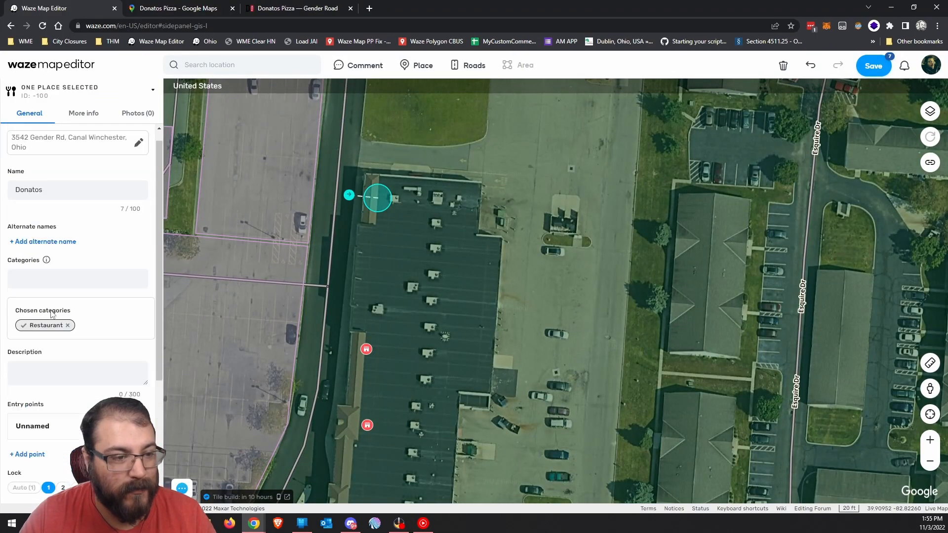
{"action": "scroll", "coordinate": [51, 313], "scroll_direction": "down", "scroll_amount": 4}
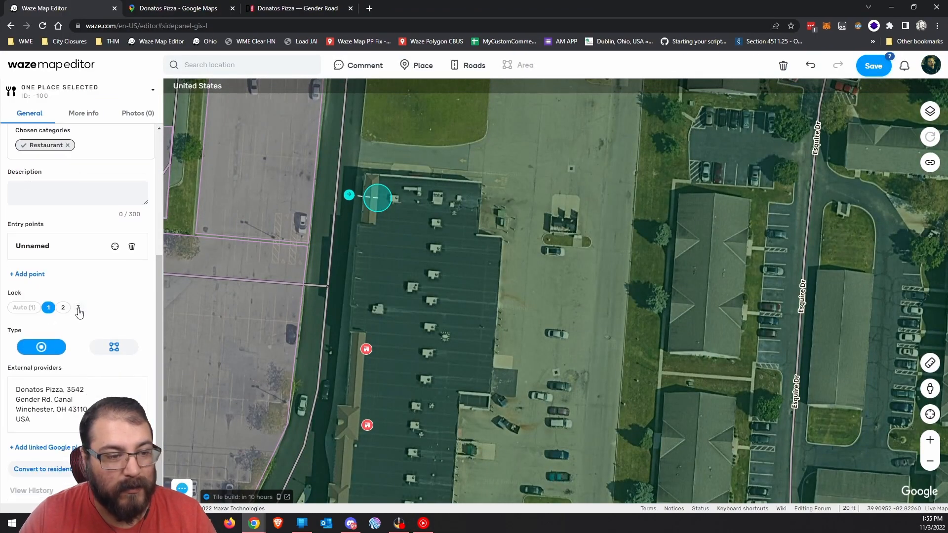
{"action": "left_click", "coordinate": [78, 308]}
{"action": "scroll", "coordinate": [97, 316], "scroll_direction": "up", "scroll_amount": 5}
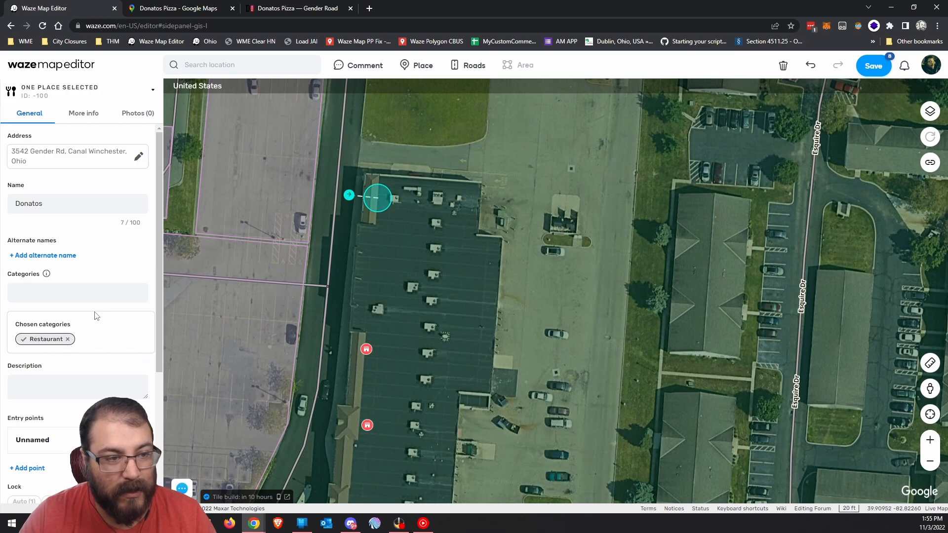
{"action": "left_click", "coordinate": [83, 113]}
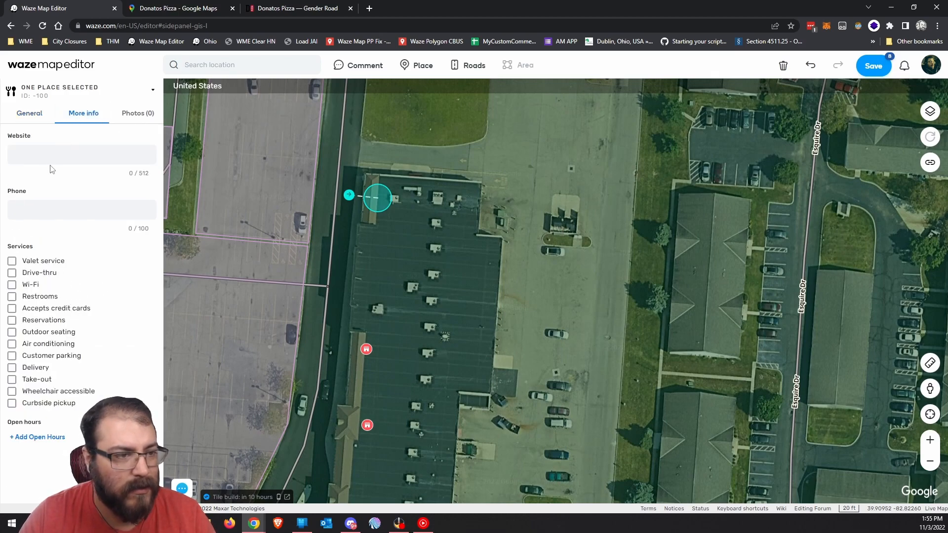
{"action": "left_click", "coordinate": [271, 8]}
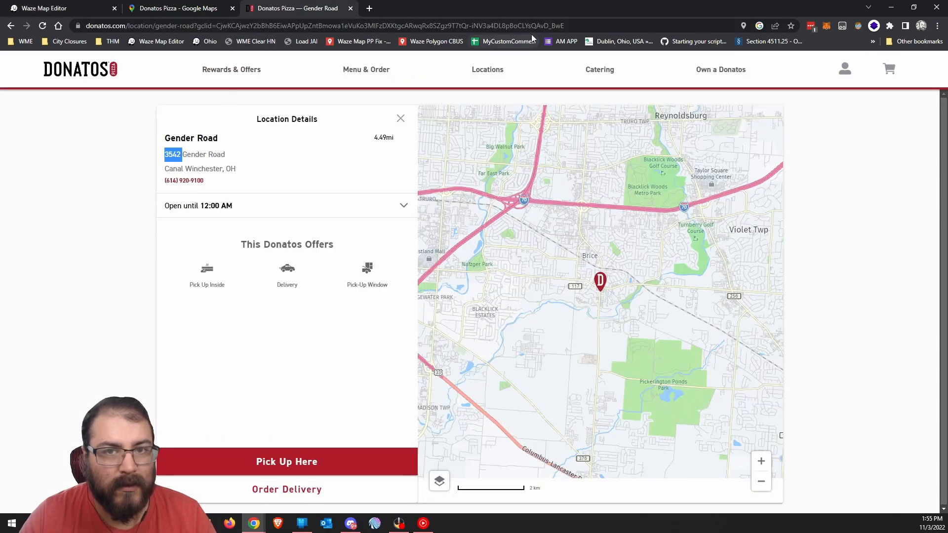
{"action": "left_click", "coordinate": [580, 25]}
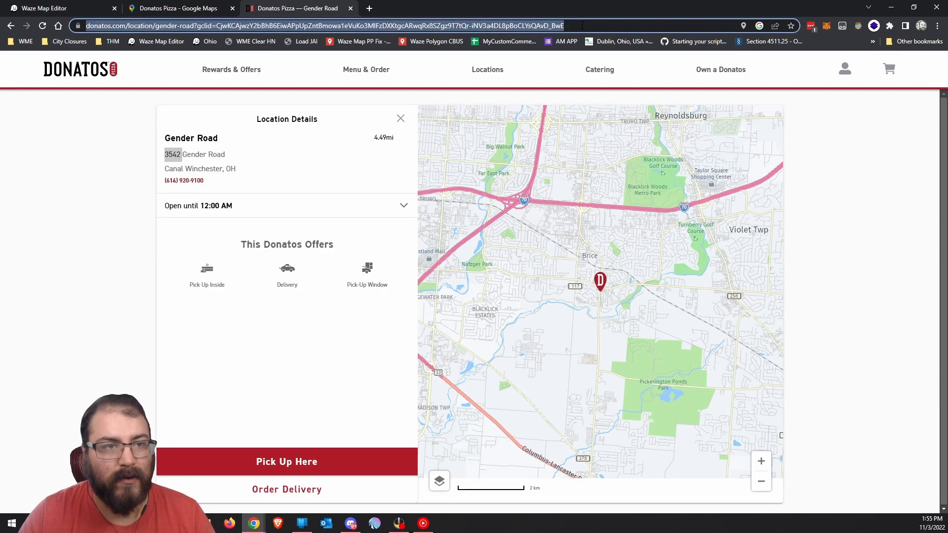
{"action": "left_click", "coordinate": [125, 27]}
{"action": "left_click_drag", "start_coordinate": [149, 25], "coordinate": [85, 25]}
{"action": "key", "text": "ctrl+c"}
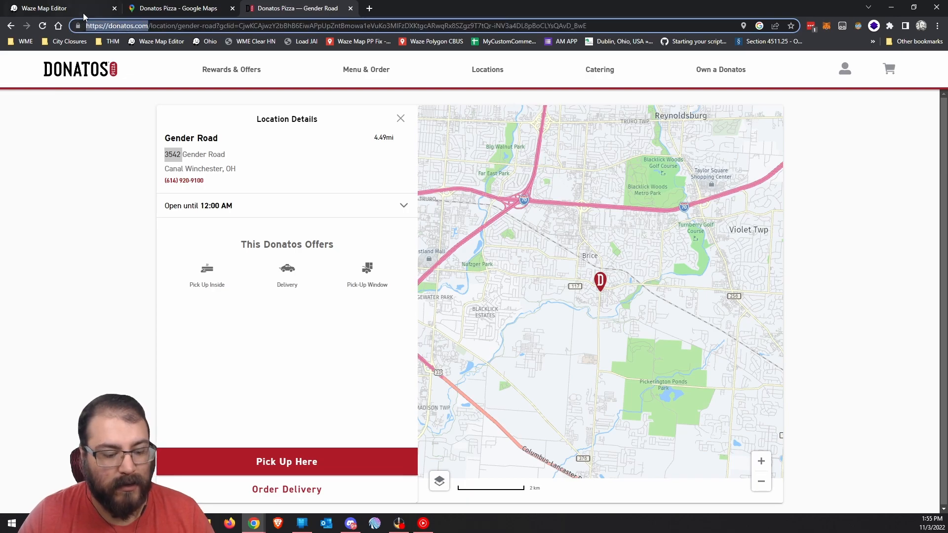
{"action": "left_click", "coordinate": [43, 8]}
{"action": "left_click", "coordinate": [74, 154]}
{"action": "key", "text": "ctrl+v"}
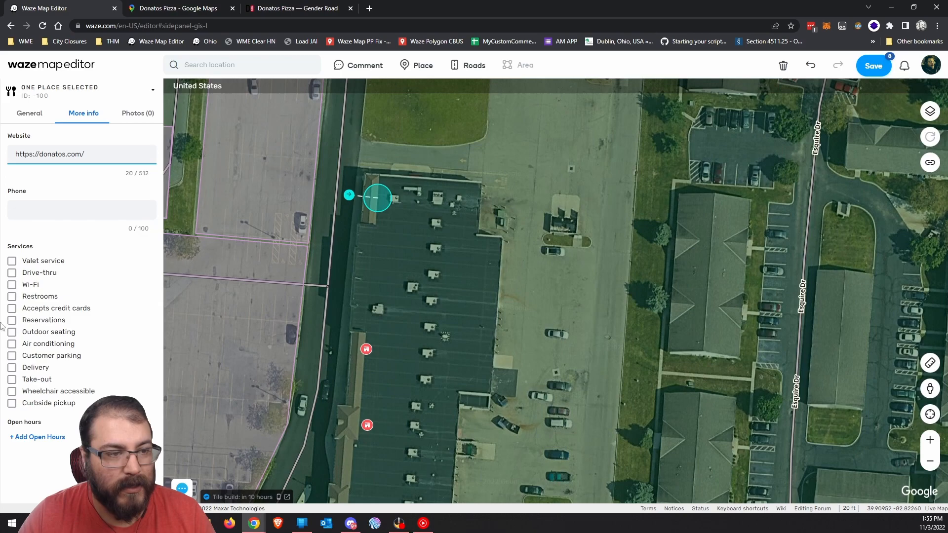
Copy the store's phone number from the Donatos location page into the place's phone field
{"action": "left_click", "coordinate": [280, 10]}
{"action": "left_click_drag", "start_coordinate": [207, 182], "coordinate": [166, 179]}
{"action": "key", "text": "ctrl+c"}
{"action": "left_click", "coordinate": [44, 9]}
{"action": "left_click", "coordinate": [39, 210]}
{"action": "key", "text": "ctrl+v"}
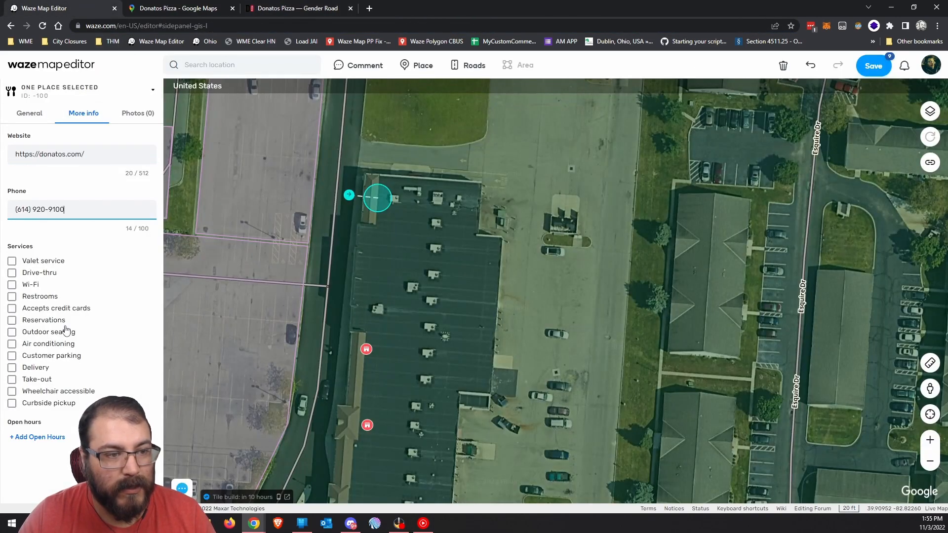
Enable the services drive-thru, accepts credit cards, air conditioning, customer parking, delivery, take-out and wheelchair accessible
{"action": "left_click", "coordinate": [110, 274]}
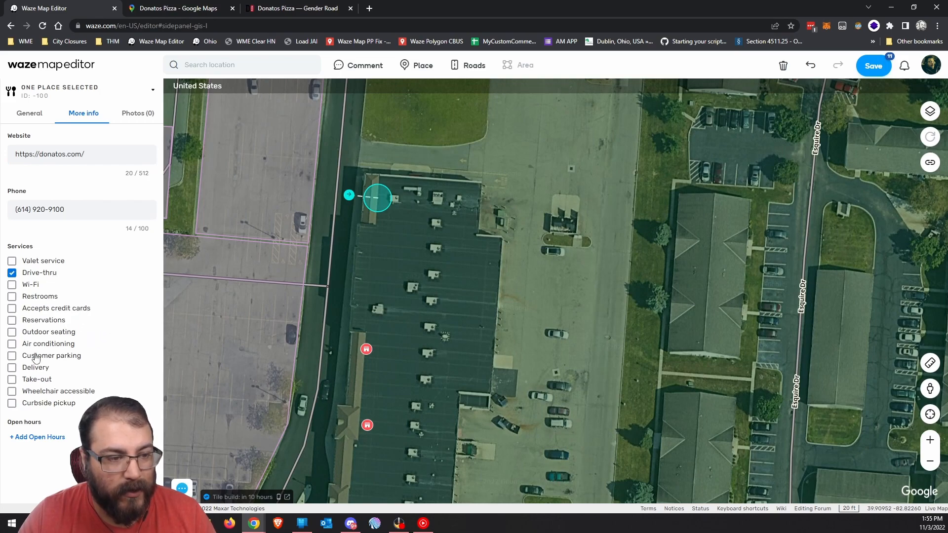
{"action": "left_click", "coordinate": [46, 309]}
{"action": "left_click", "coordinate": [48, 345]}
{"action": "left_click", "coordinate": [58, 358]}
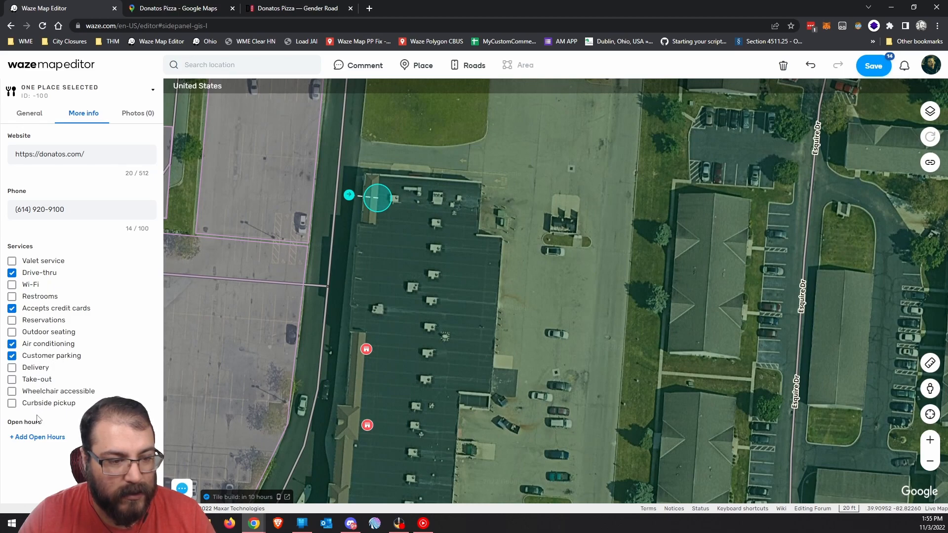
{"action": "left_click", "coordinate": [33, 369]}
{"action": "left_click", "coordinate": [42, 381]}
{"action": "left_click", "coordinate": [59, 394]}
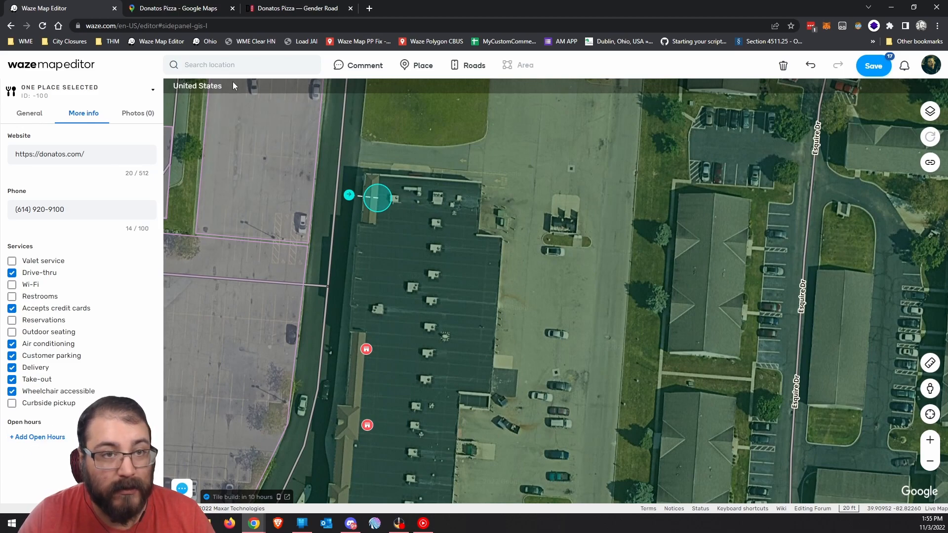
Start an open-hours entry, and look up the Gender Road store's hours for each day on the Donatos location page
{"action": "left_click", "coordinate": [39, 437]}
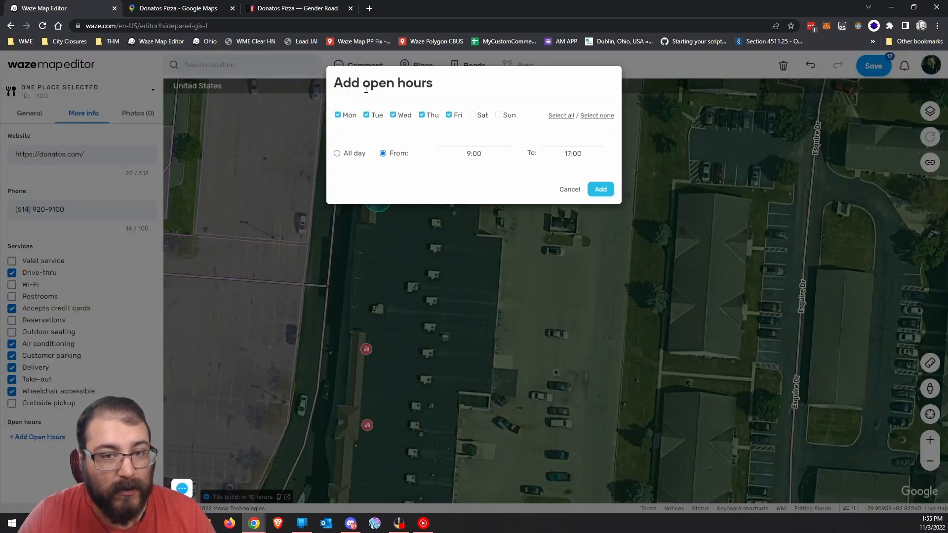
{"action": "left_click", "coordinate": [296, 8]}
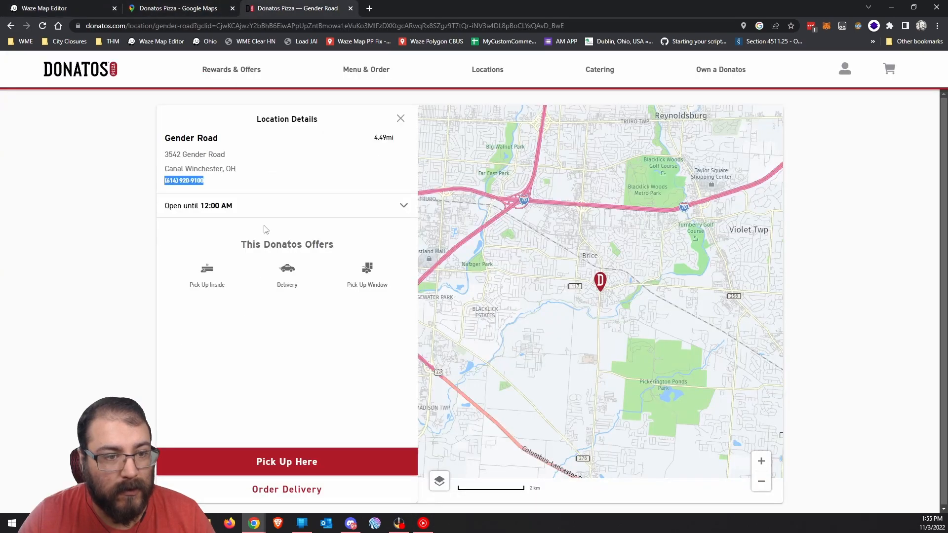
{"action": "left_click", "coordinate": [389, 205]}
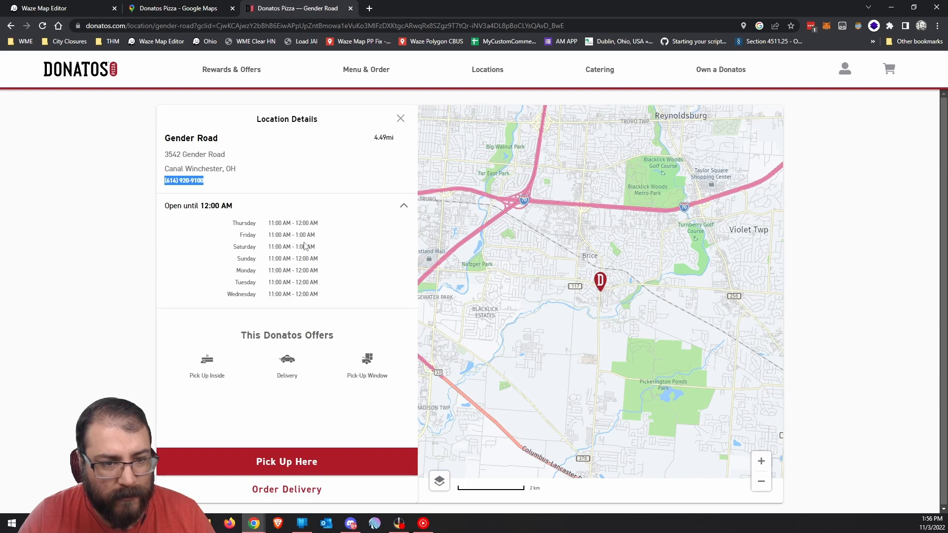
{"action": "left_click", "coordinate": [75, 11]}
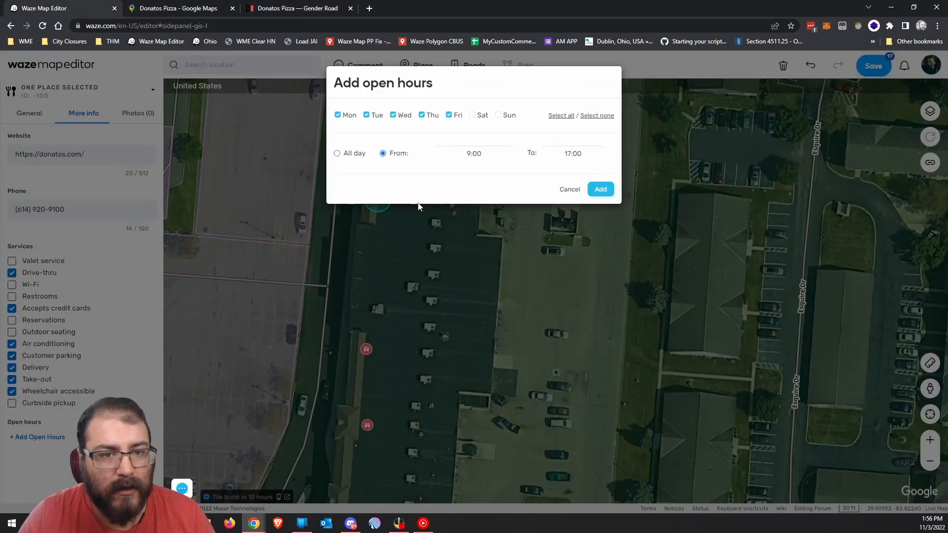
Try adding open hours from 11:00 to 0:00 for Monday to Thursday, Saturday and Sunday, and delete the added entry
{"action": "left_click", "coordinate": [449, 116]}
{"action": "left_click", "coordinate": [474, 116]}
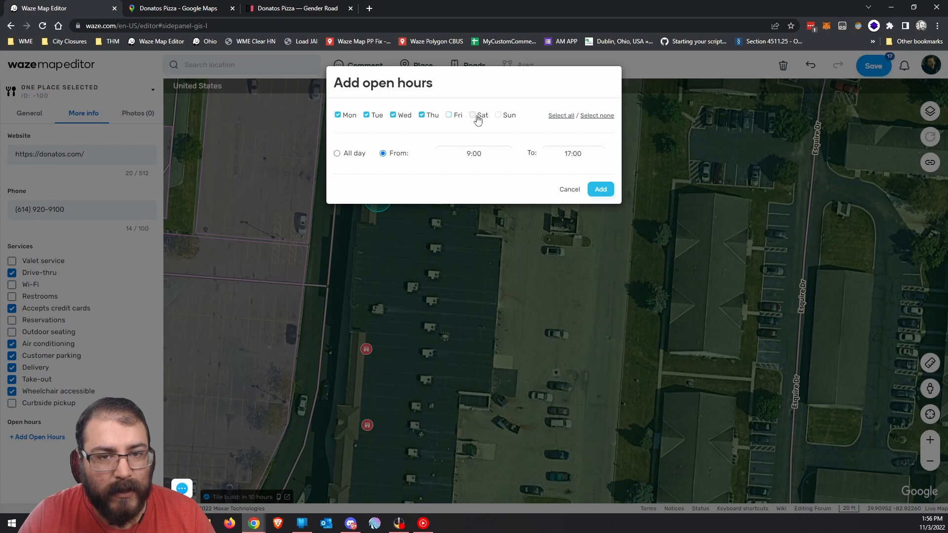
{"action": "left_click", "coordinate": [500, 117]}
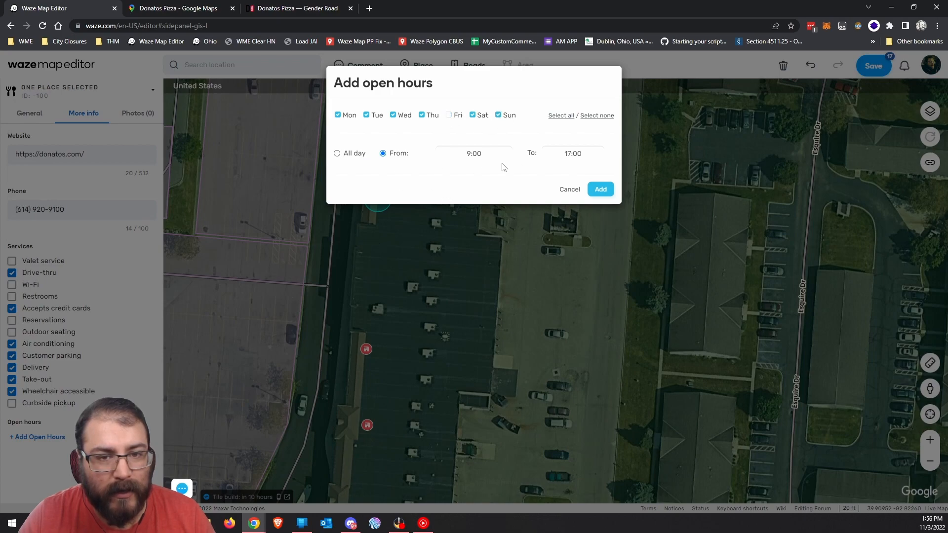
{"action": "left_click", "coordinate": [475, 155]}
{"action": "type", "text": "11"}
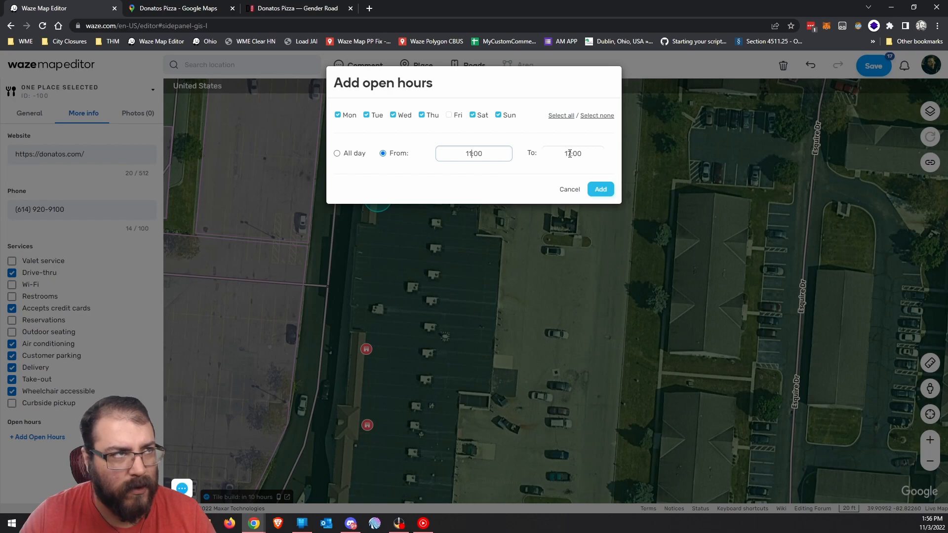
{"action": "left_click", "coordinate": [570, 153]}
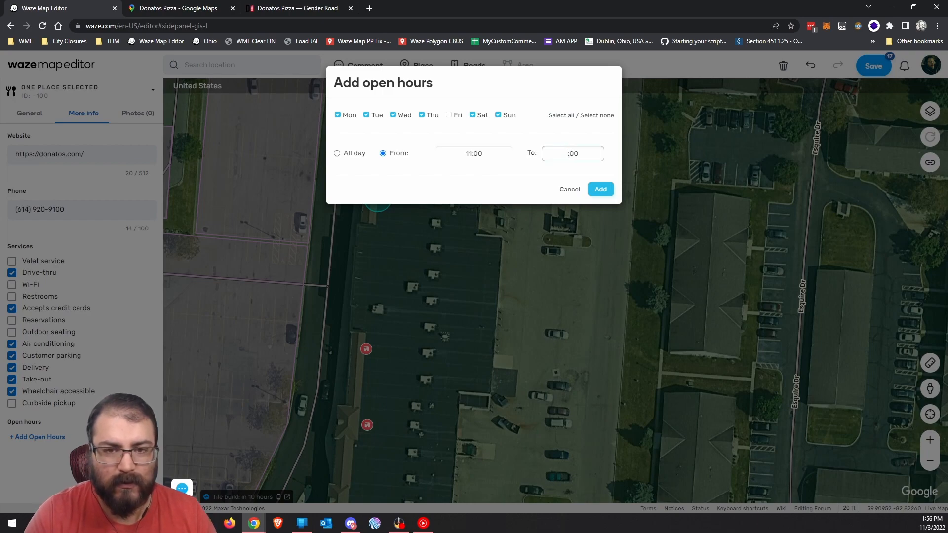
{"action": "type", "text": "00"}
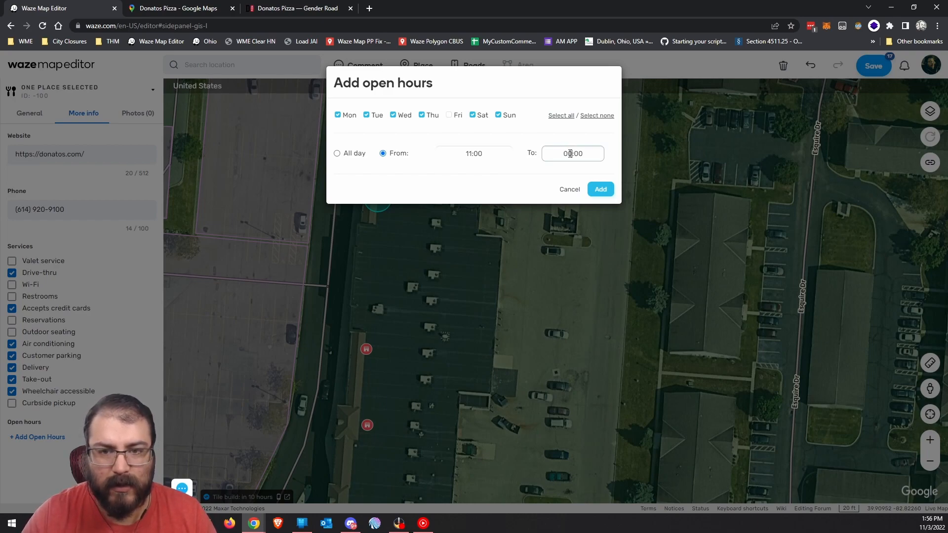
{"action": "left_click", "coordinate": [294, 9]}
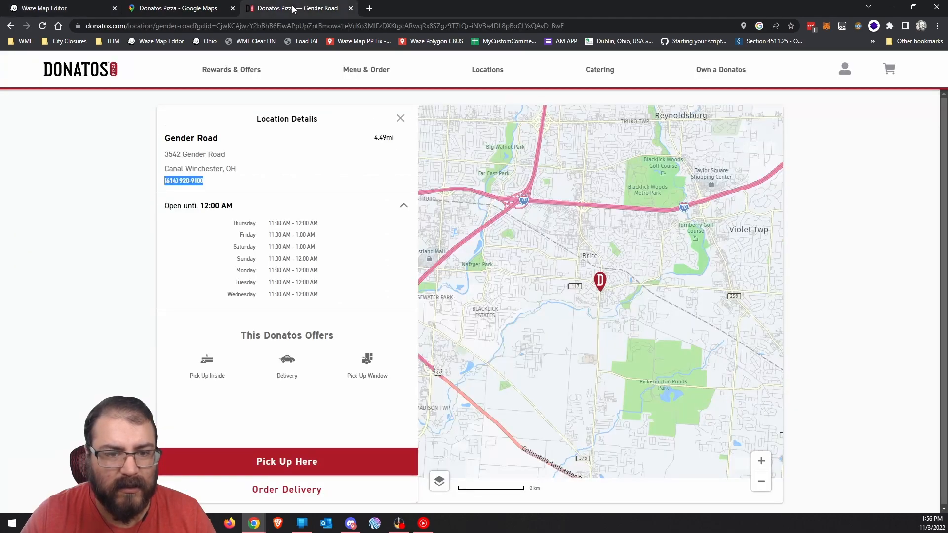
{"action": "left_click", "coordinate": [178, 8]}
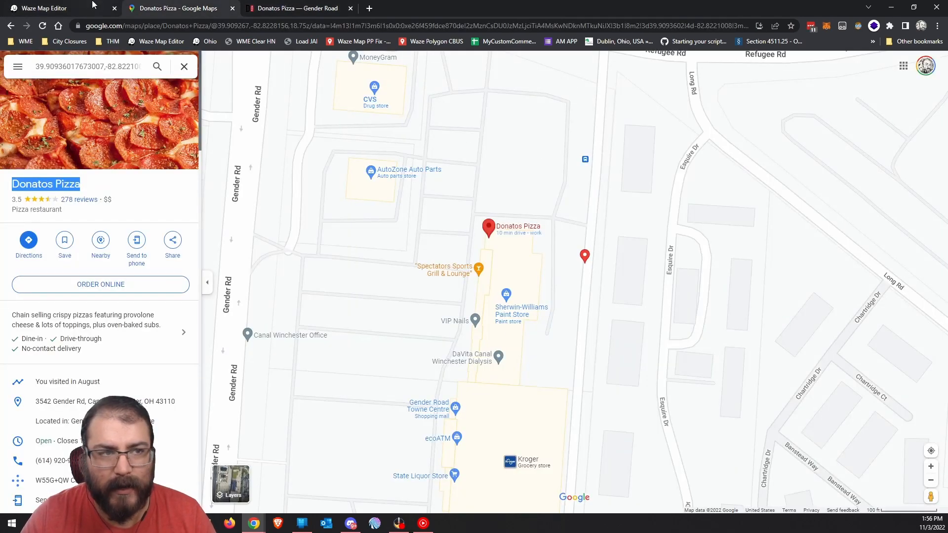
{"action": "left_click", "coordinate": [69, 9]}
{"action": "left_click", "coordinate": [539, 182]}
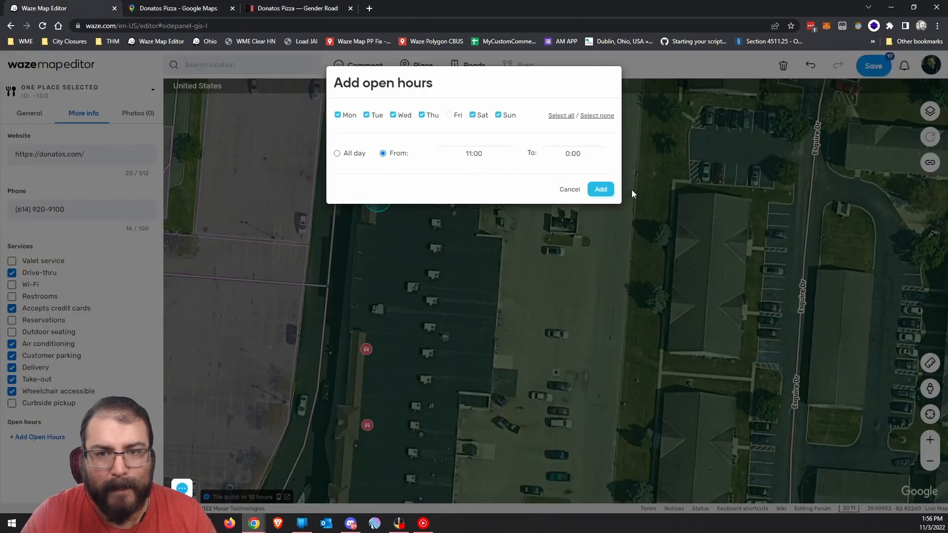
{"action": "left_click", "coordinate": [600, 190]}
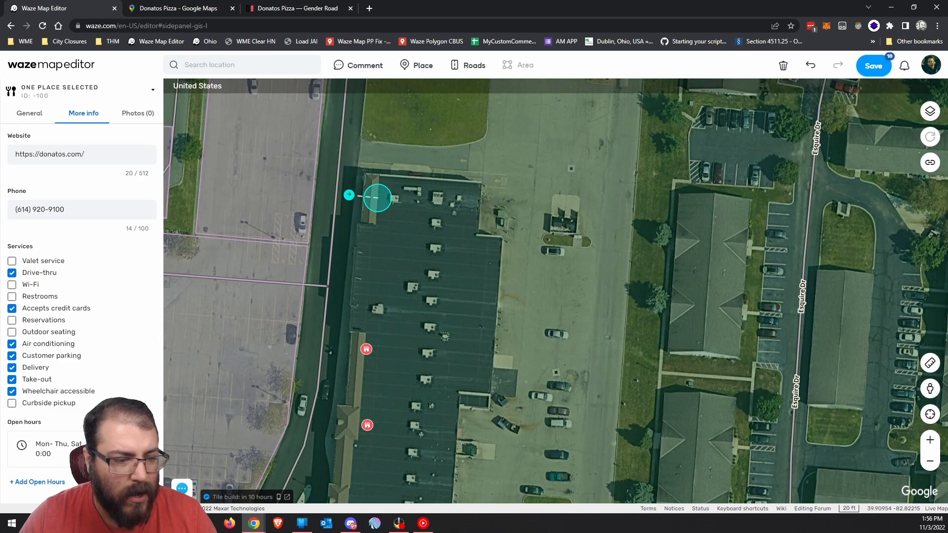
{"action": "left_click", "coordinate": [144, 449]}
Start a new open-hours entry covering Monday to Thursday, Saturday and Sunday, leaving out Friday
{"action": "left_click", "coordinate": [34, 438]}
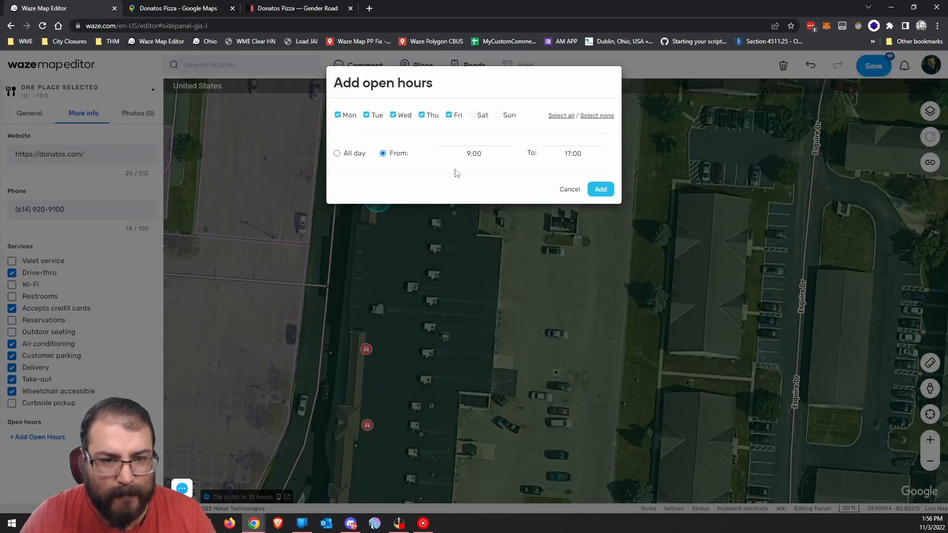
{"action": "left_click", "coordinate": [481, 117]}
{"action": "left_click", "coordinate": [498, 115]}
{"action": "left_click", "coordinate": [452, 117]}
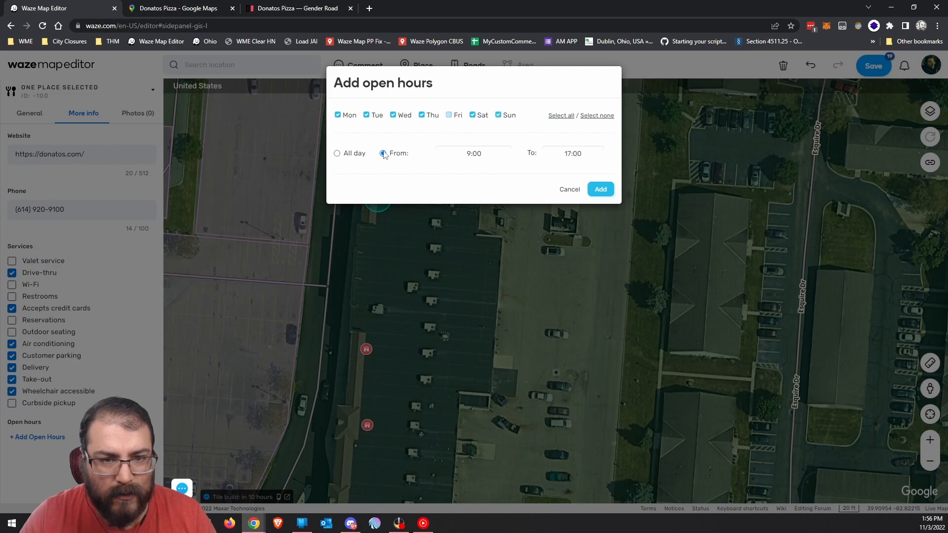
Set the entry's hours from 11:00 to 23:59 and add it to the Donatos place
{"action": "left_click", "coordinate": [482, 154]}
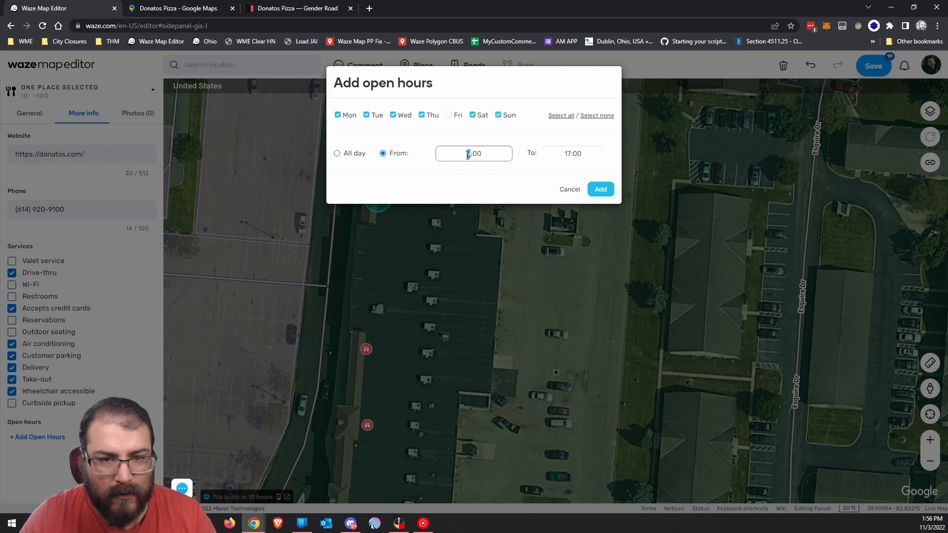
{"action": "left_click", "coordinate": [315, 9]}
{"action": "left_click", "coordinate": [72, 8]}
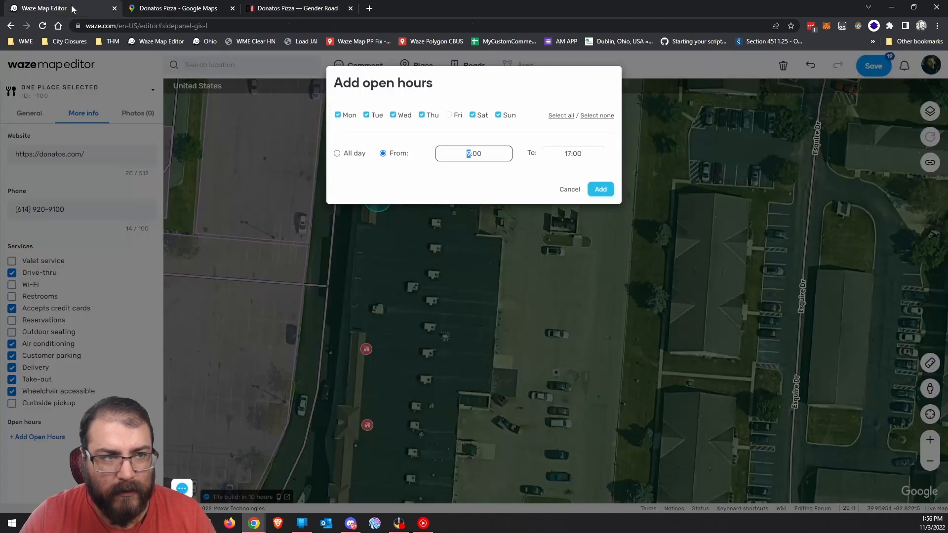
{"action": "type", "text": "11"}
{"action": "left_click", "coordinate": [544, 153]}
{"action": "type", "text": "23:"}
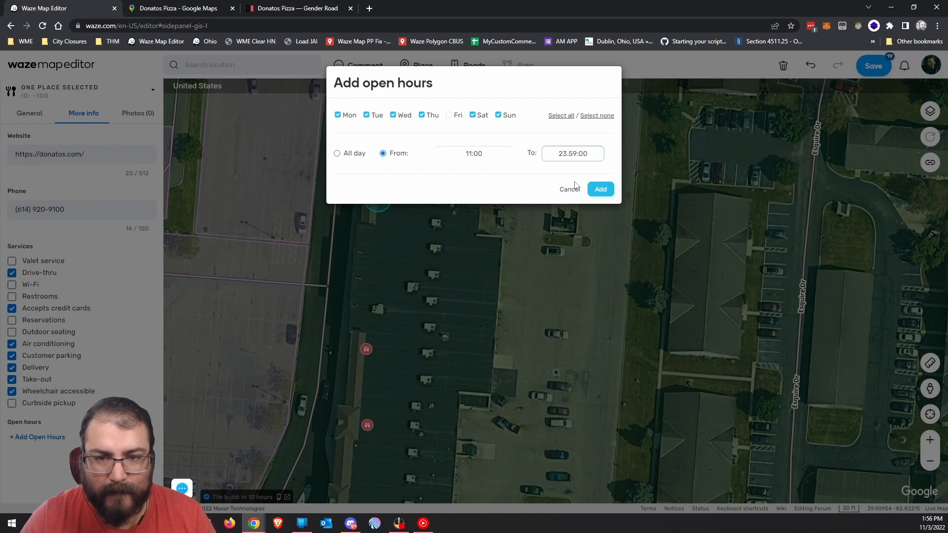
{"action": "type", "text": "59"}
{"action": "key", "text": "BackSpace"}
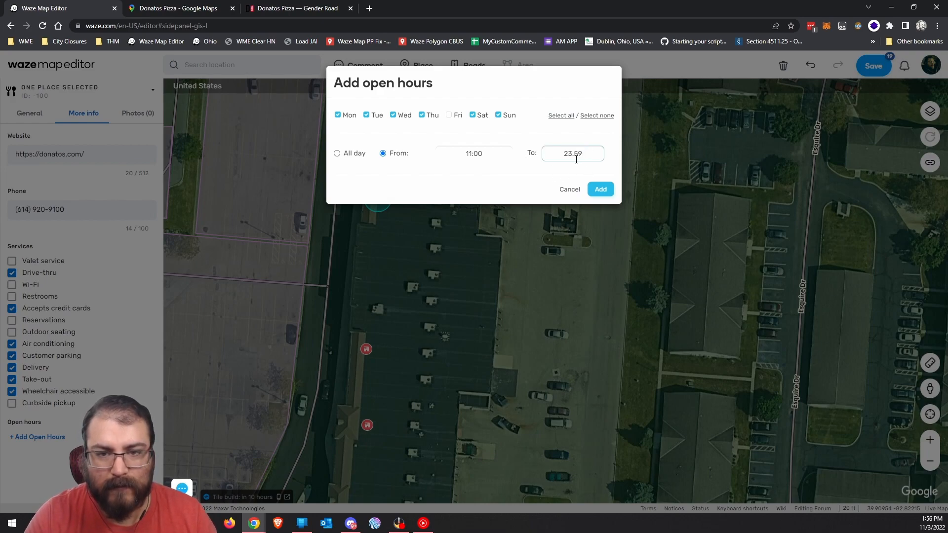
{"action": "left_click", "coordinate": [599, 189]}
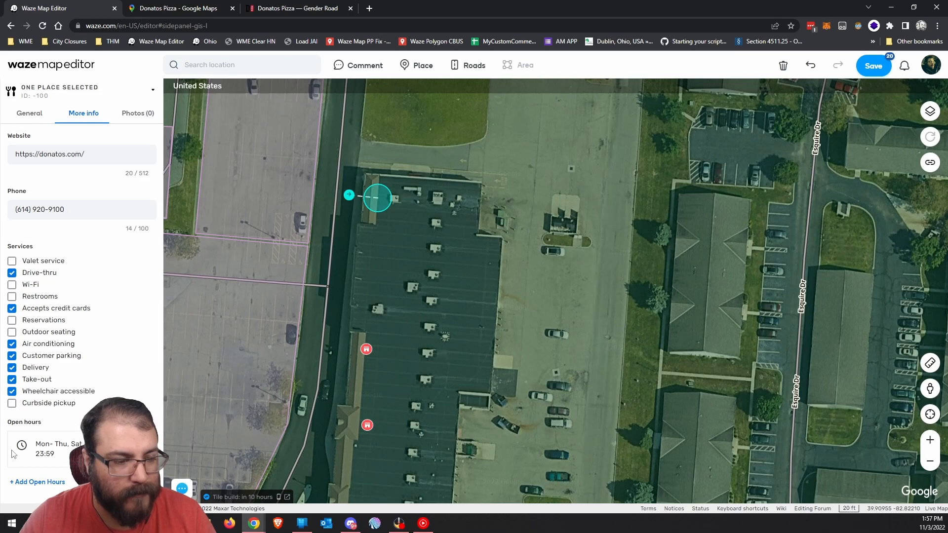
Start another open-hours entry with only Friday selected
{"action": "left_click", "coordinate": [36, 482]}
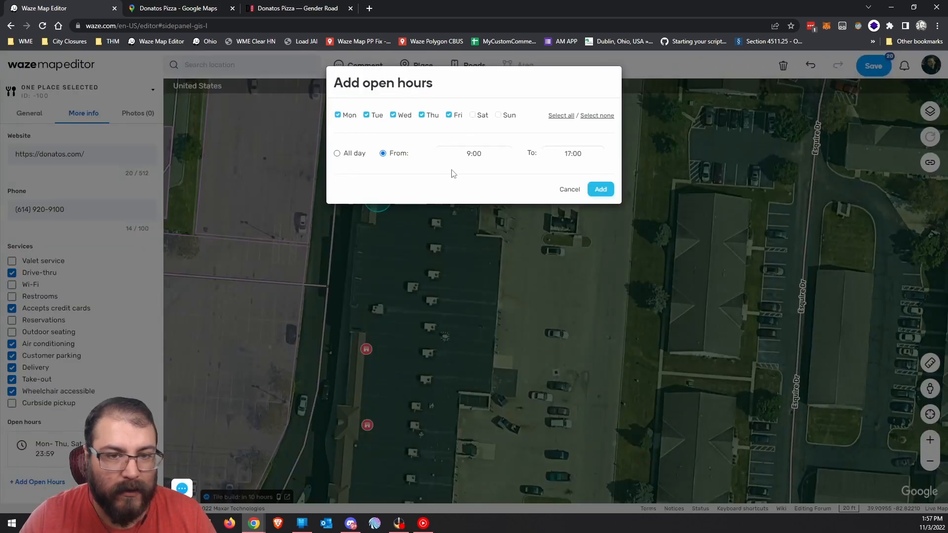
{"action": "left_click", "coordinate": [457, 119]}
{"action": "left_click", "coordinate": [431, 121]}
{"action": "left_click", "coordinate": [343, 118]}
{"action": "left_click", "coordinate": [377, 117]}
{"action": "left_click", "coordinate": [404, 117]}
{"action": "left_click", "coordinate": [457, 117]}
{"action": "left_click", "coordinate": [478, 118]}
{"action": "left_click", "coordinate": [479, 117]}
Set the Friday open hours from 11:00 to 1:00, checking the Donatos website, and add the entry to the place
{"action": "left_click", "coordinate": [473, 153]}
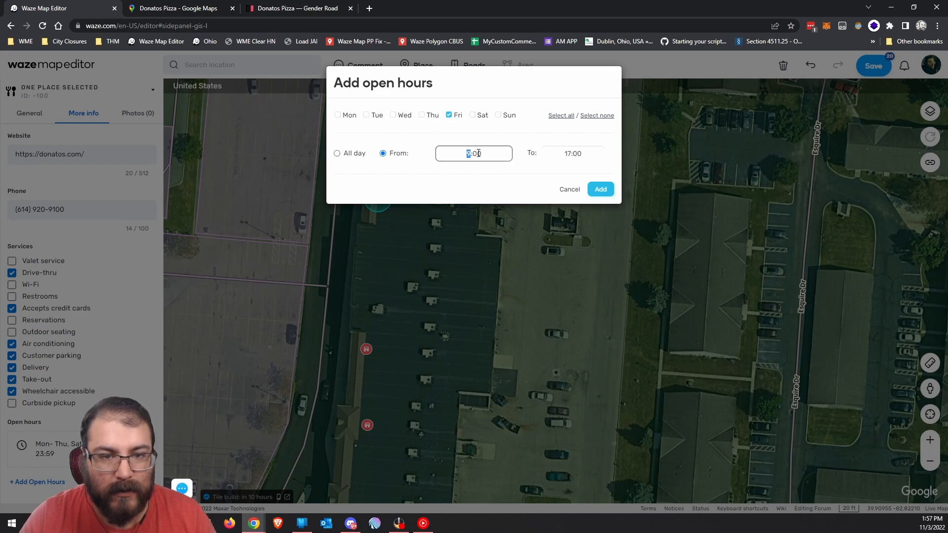
{"action": "type", "text": "11"}
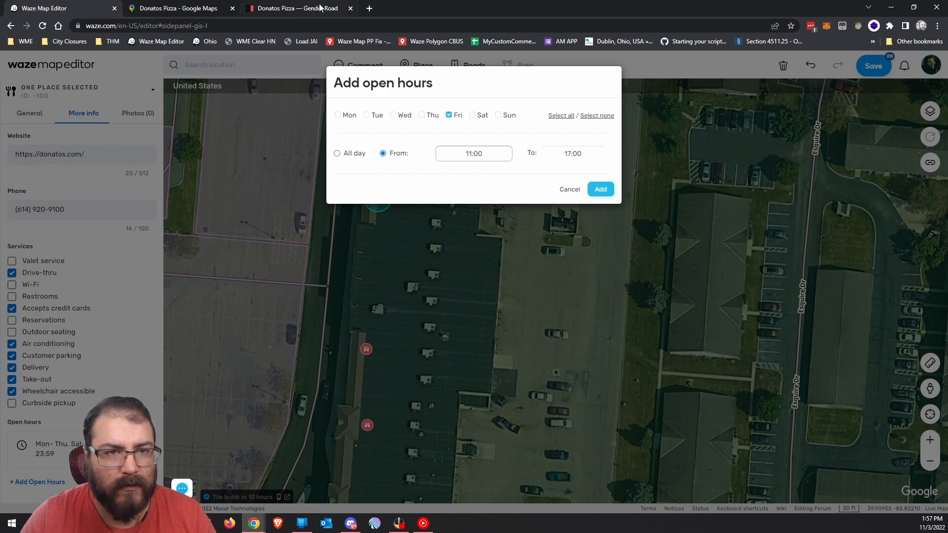
{"action": "left_click", "coordinate": [321, 8]}
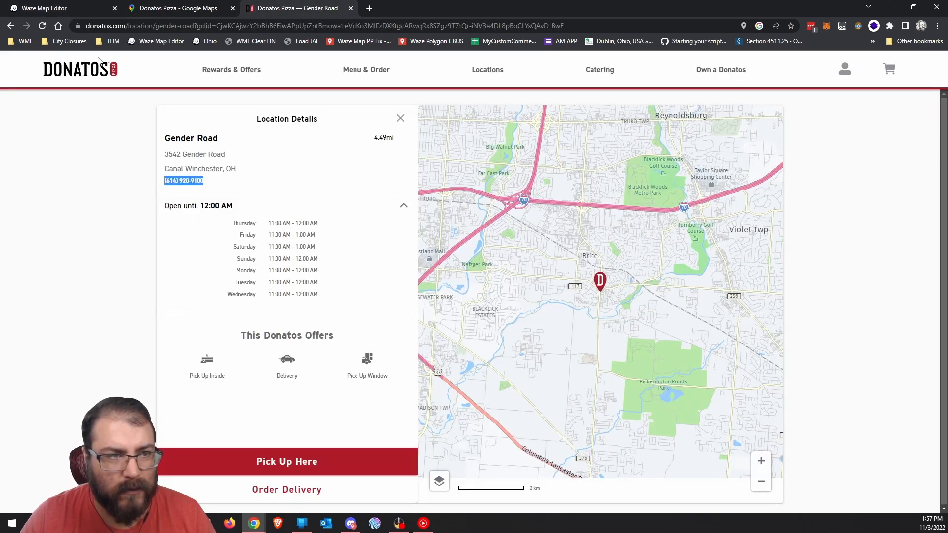
{"action": "left_click", "coordinate": [59, 8]}
{"action": "left_click", "coordinate": [571, 153]}
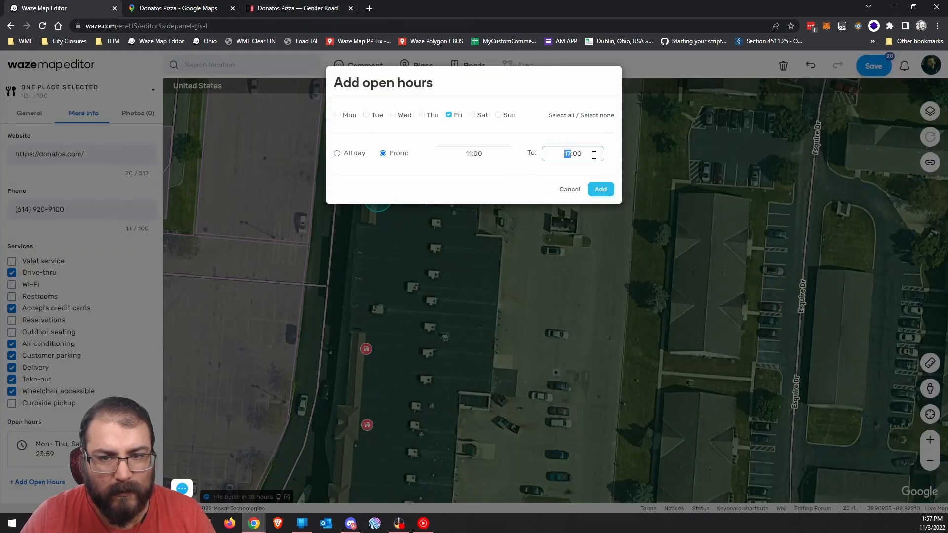
{"action": "type", "text": "1"}
{"action": "left_click", "coordinate": [523, 173]}
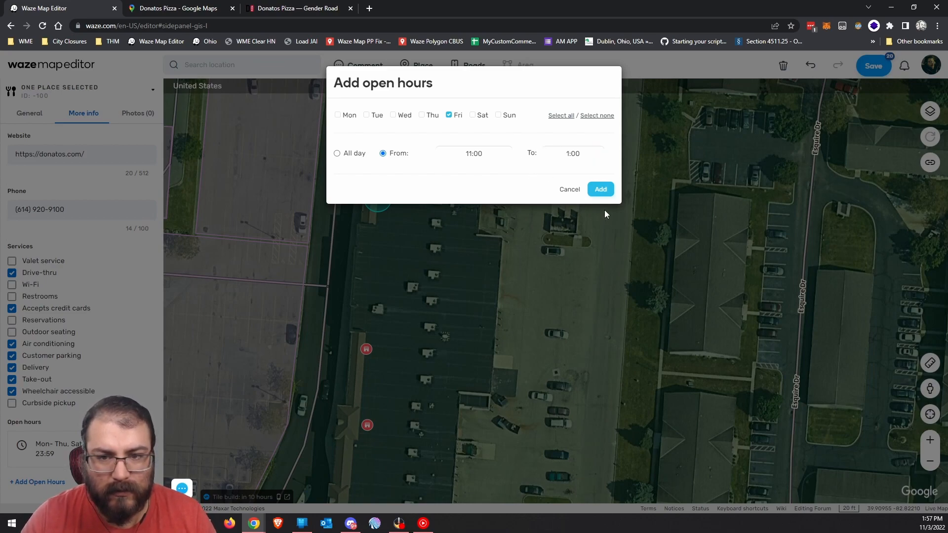
{"action": "left_click", "coordinate": [601, 189]}
{"action": "scroll", "coordinate": [117, 393], "scroll_direction": "down", "scroll_amount": 1}
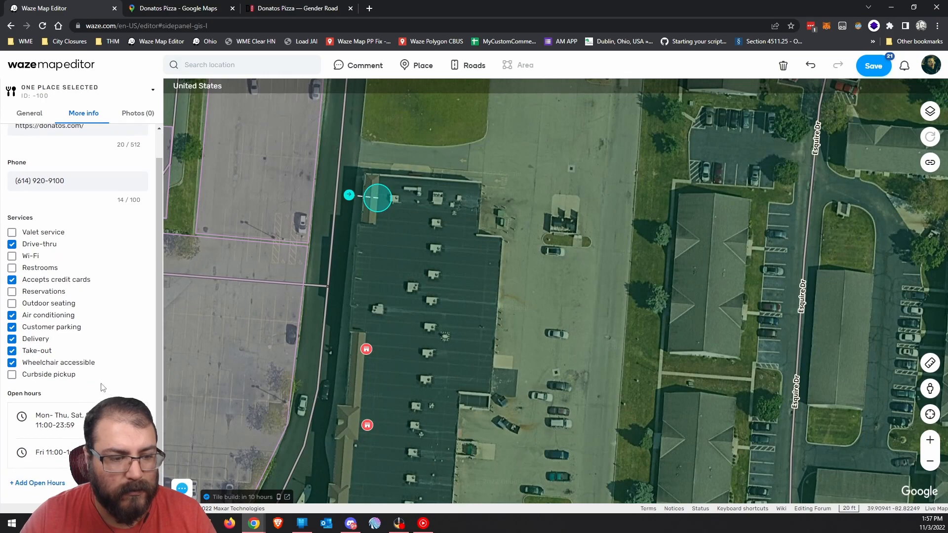
Review the Donatos place's photos and general details, and save all pending changes
{"action": "scroll", "coordinate": [79, 316], "scroll_direction": "up", "scroll_amount": 1}
{"action": "left_click", "coordinate": [139, 114]}
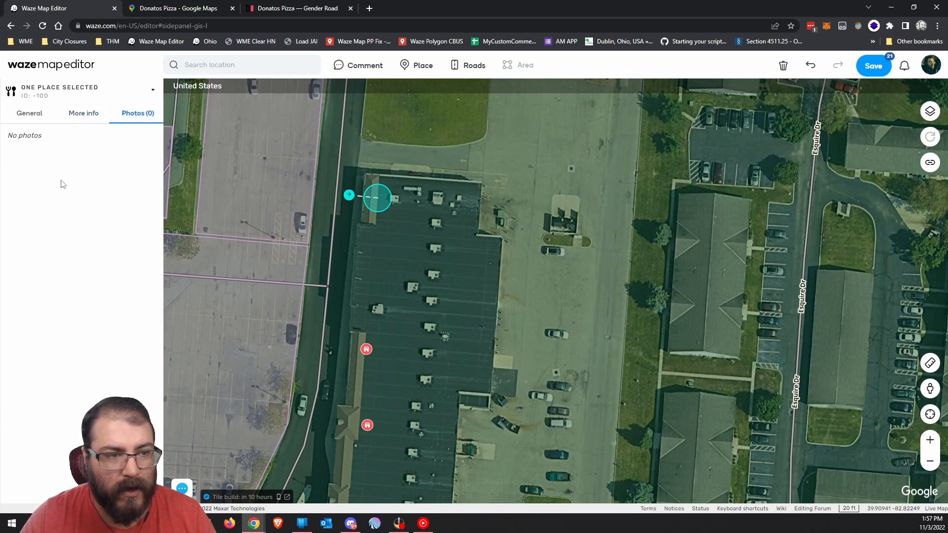
{"action": "left_click", "coordinate": [21, 118]}
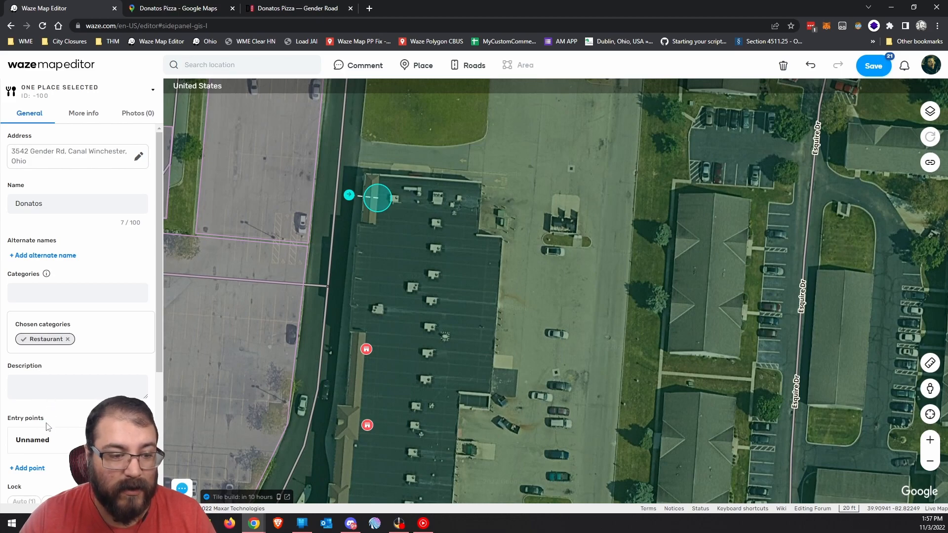
{"action": "scroll", "coordinate": [48, 423], "scroll_direction": "down", "scroll_amount": 4}
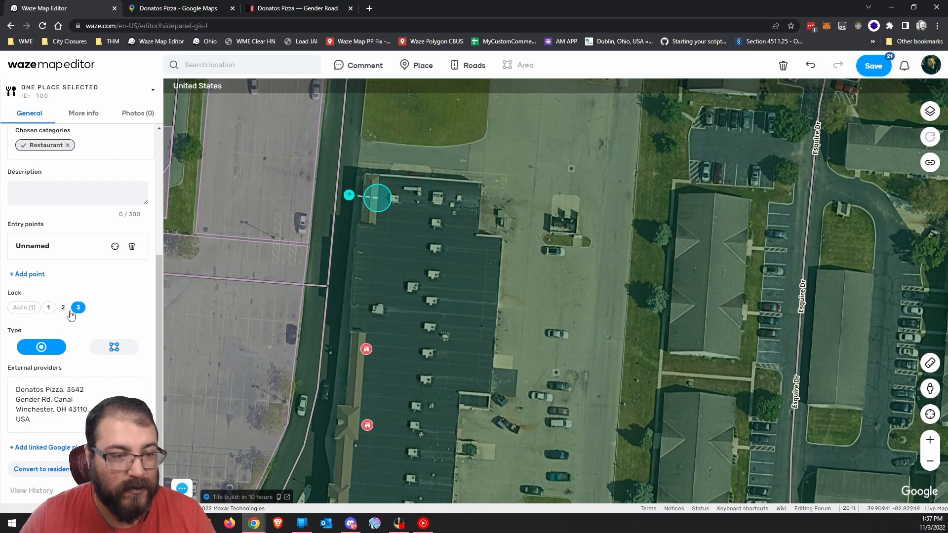
{"action": "scroll", "coordinate": [70, 316], "scroll_direction": "up", "scroll_amount": 4}
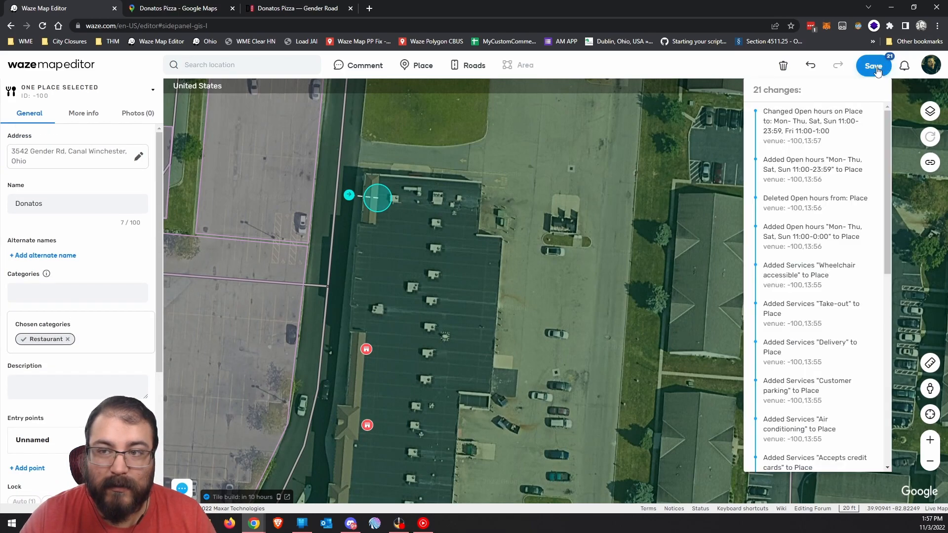
{"action": "left_click", "coordinate": [877, 69]}
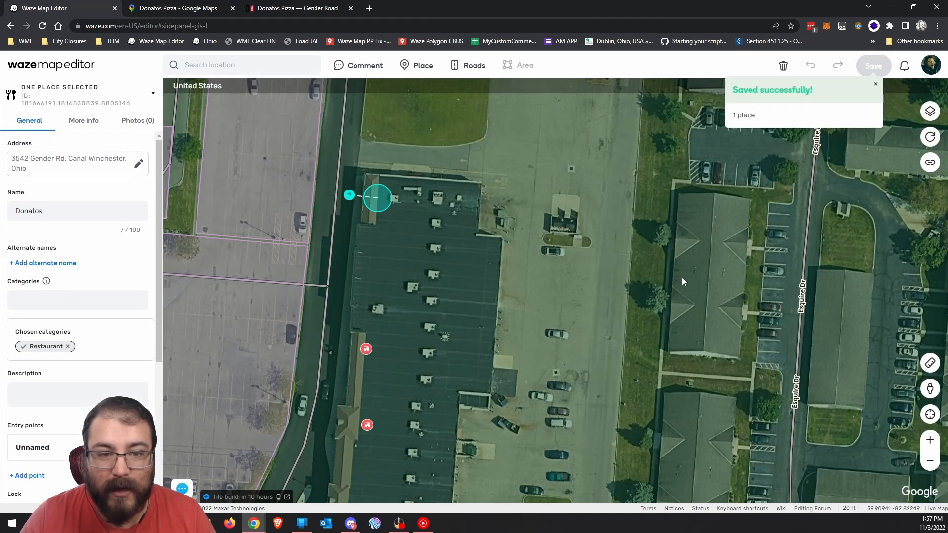
Examine the saved Donatos place on the map, both selected and deselected
{"action": "left_click_drag", "start_coordinate": [457, 237], "coordinate": [563, 256]}
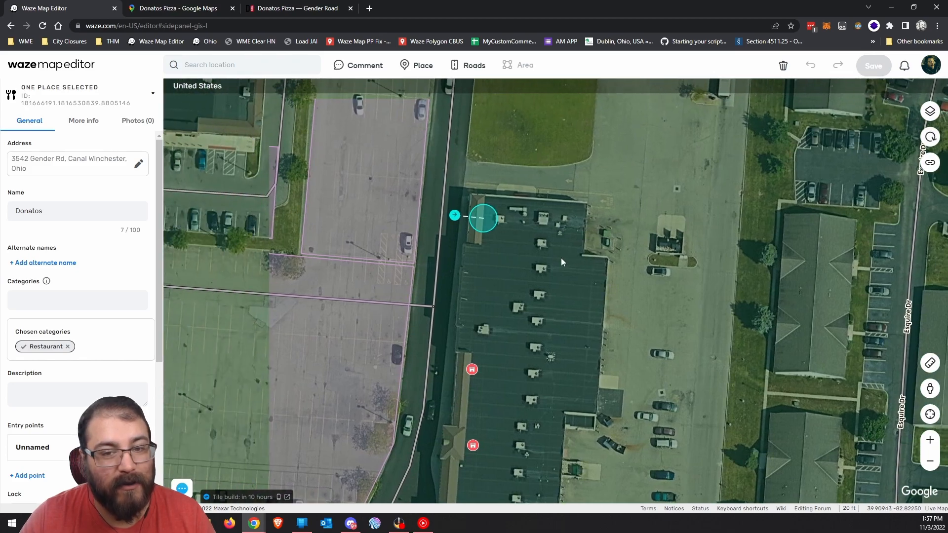
{"action": "left_click", "coordinate": [533, 252]}
{"action": "left_click", "coordinate": [485, 219]}
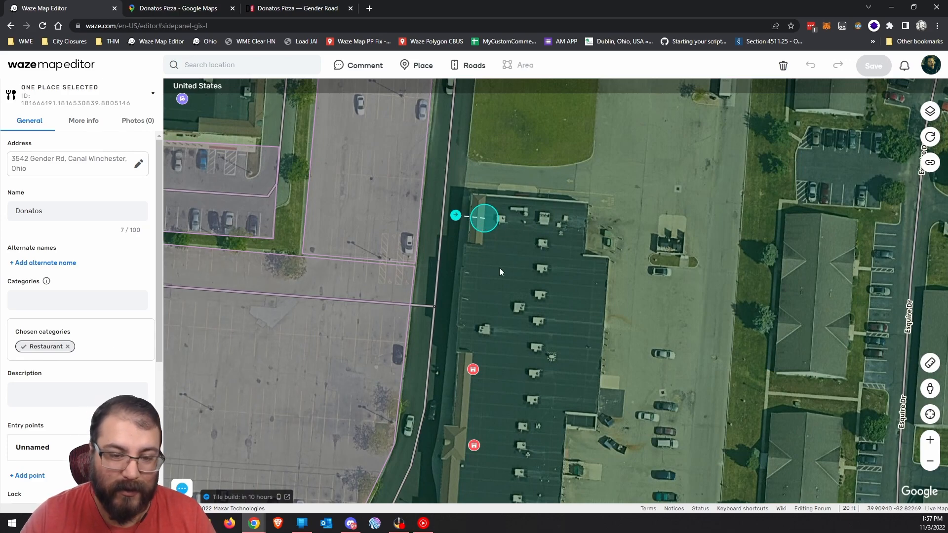
{"action": "left_click", "coordinate": [532, 248]}
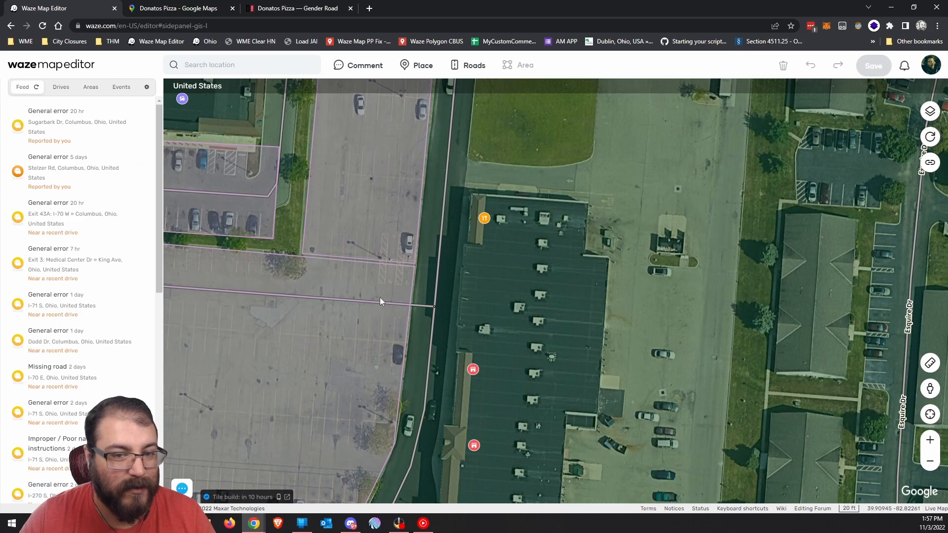
Examine the neighbouring Sherwin-Williams place's general details, and the Donatos website and Google Maps listing
{"action": "left_click_drag", "start_coordinate": [496, 425], "coordinate": [492, 371]}
{"action": "left_click", "coordinate": [468, 314]}
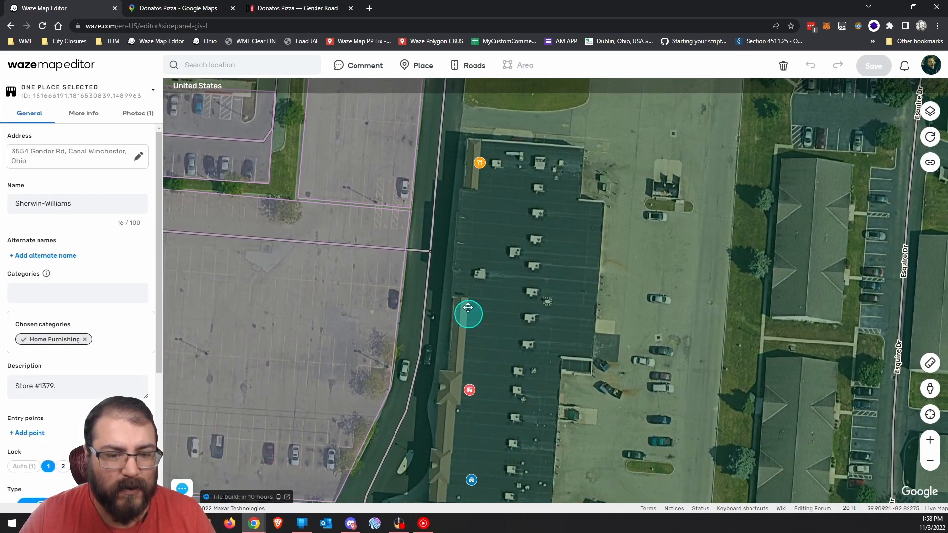
{"action": "left_click_drag", "start_coordinate": [507, 370], "coordinate": [505, 320]}
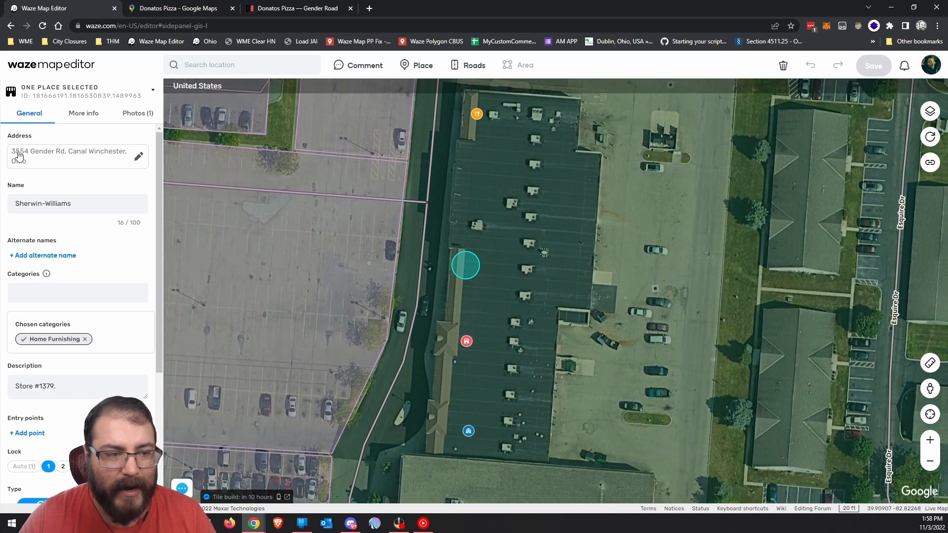
{"action": "left_click", "coordinate": [298, 8]}
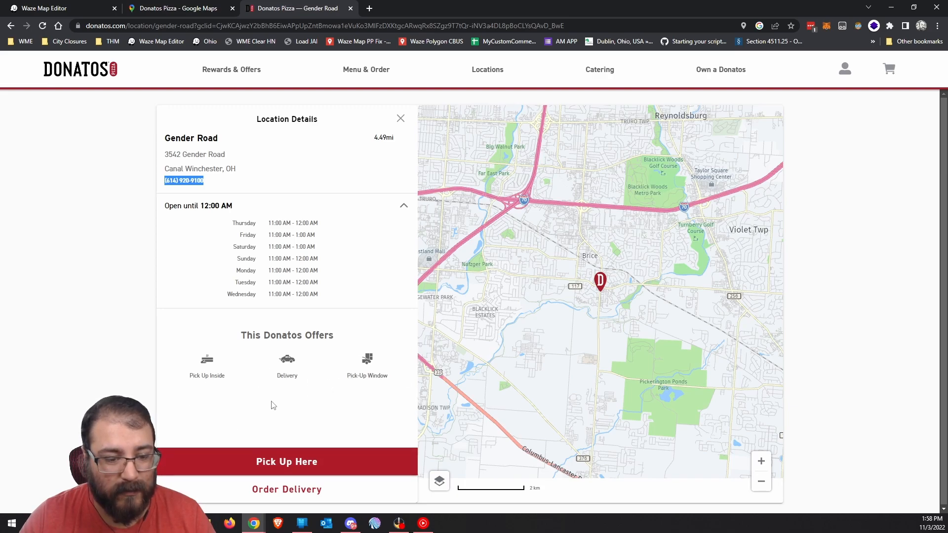
{"action": "left_click", "coordinate": [60, 9]}
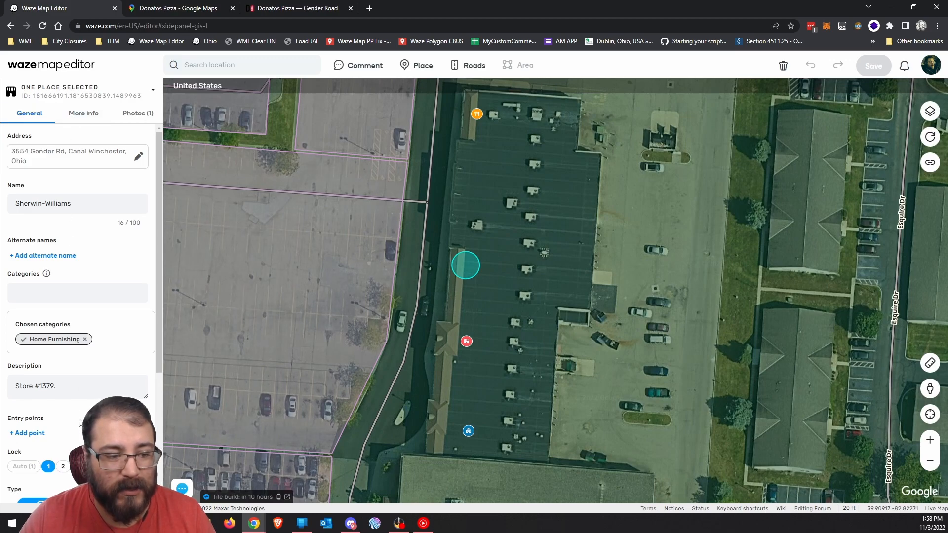
{"action": "scroll", "coordinate": [78, 421], "scroll_direction": "down", "scroll_amount": 4}
{"action": "left_click", "coordinate": [178, 9]}
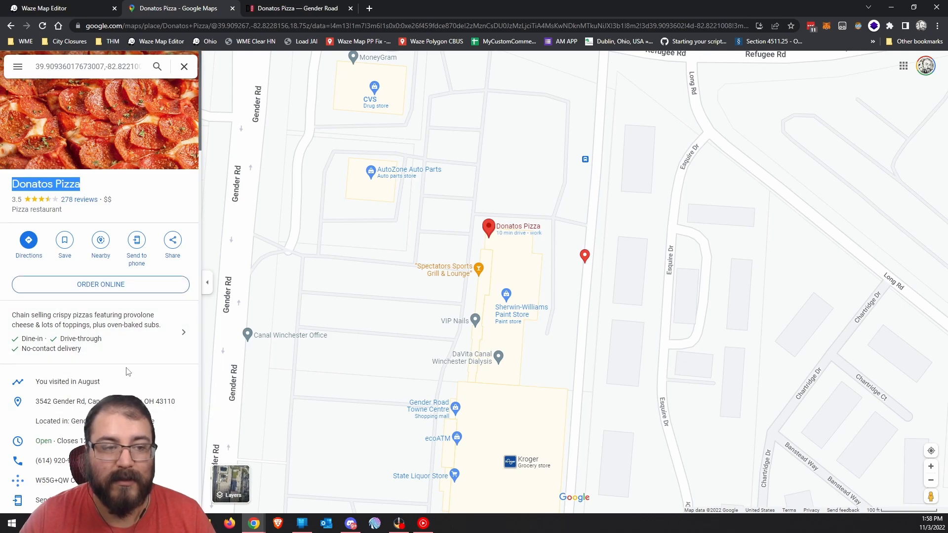
{"action": "left_click", "coordinate": [163, 196]}
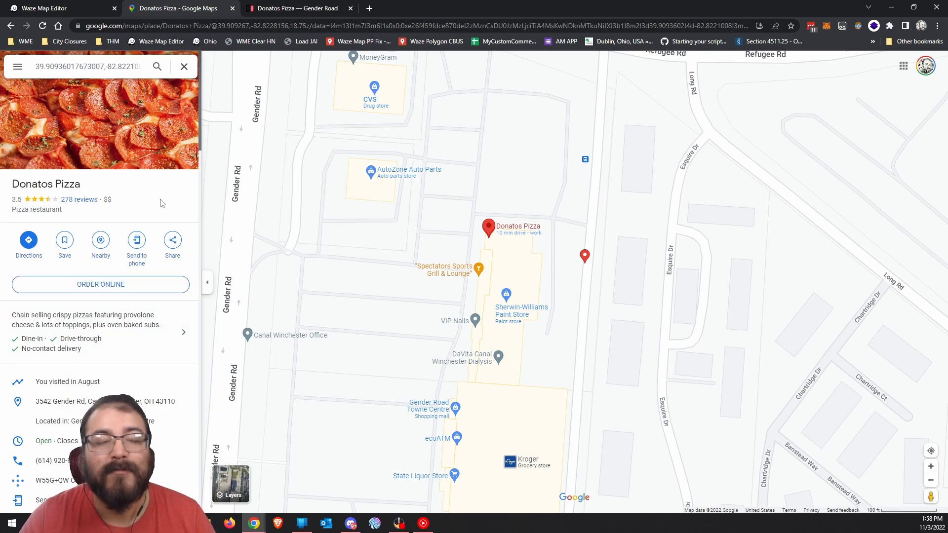
Return to Waze Map Editor and place a residential place point on the building just east of the Donatos marker
{"action": "key", "text": "ctrl+shift+Tab"}
{"action": "mouse_move", "coordinate": [404, 59]}
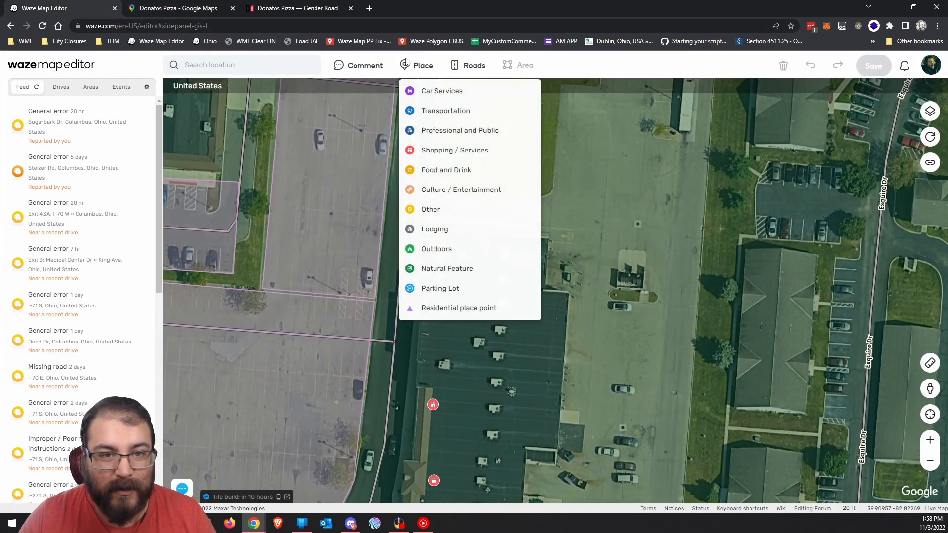
{"action": "left_click", "coordinate": [439, 310]}
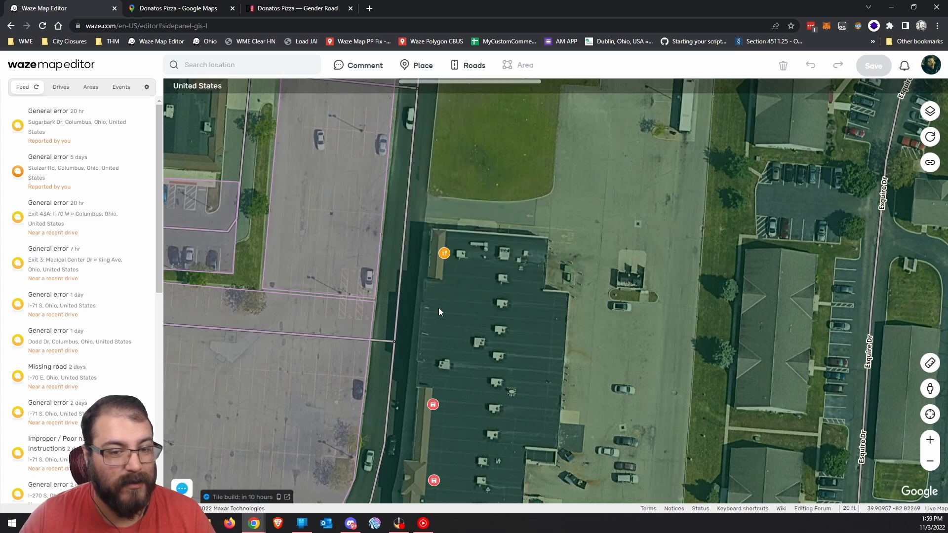
{"action": "left_click", "coordinate": [462, 262]}
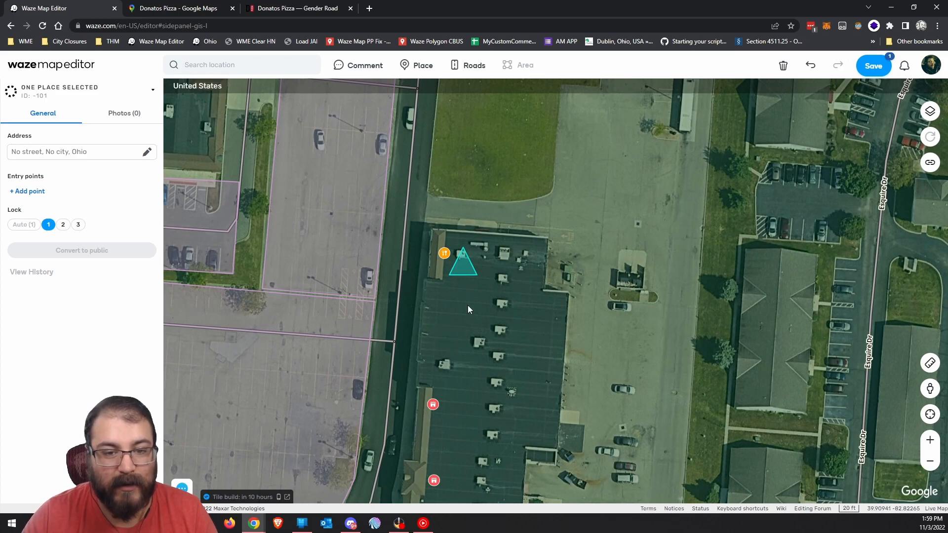
Check the Donatos place's address and enter its house number in the address of the residential place point
{"action": "left_click", "coordinate": [440, 258]}
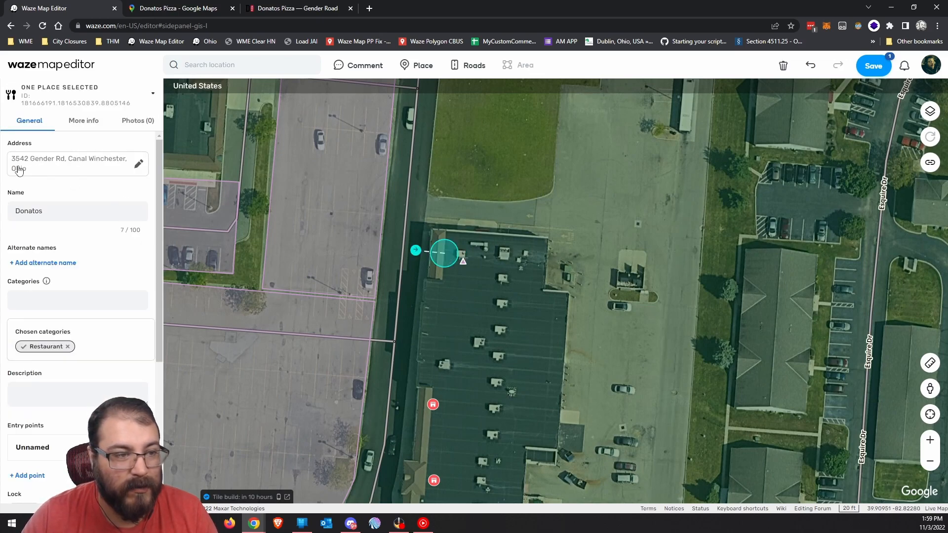
{"action": "left_click", "coordinate": [464, 262]}
{"action": "left_click", "coordinate": [464, 262]}
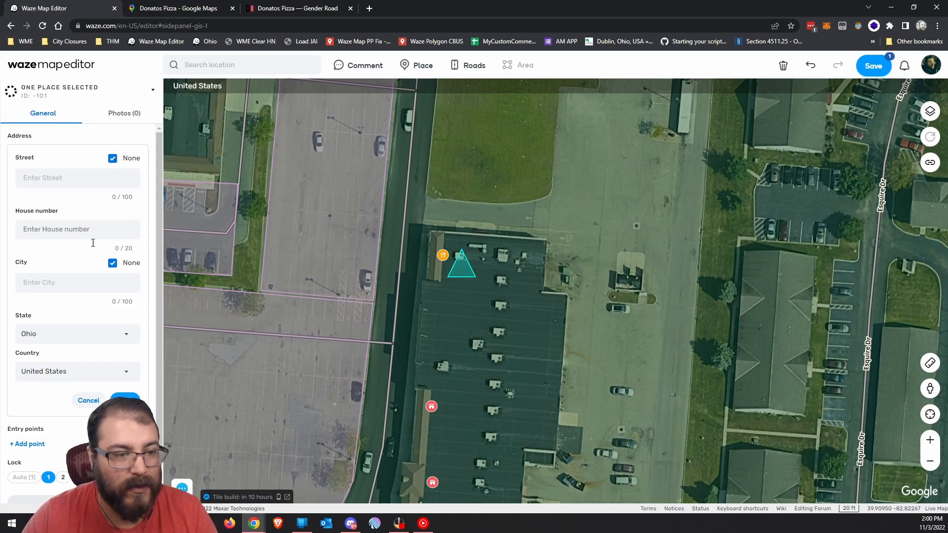
{"action": "left_click", "coordinate": [79, 224]}
{"action": "type", "text": "3542"}
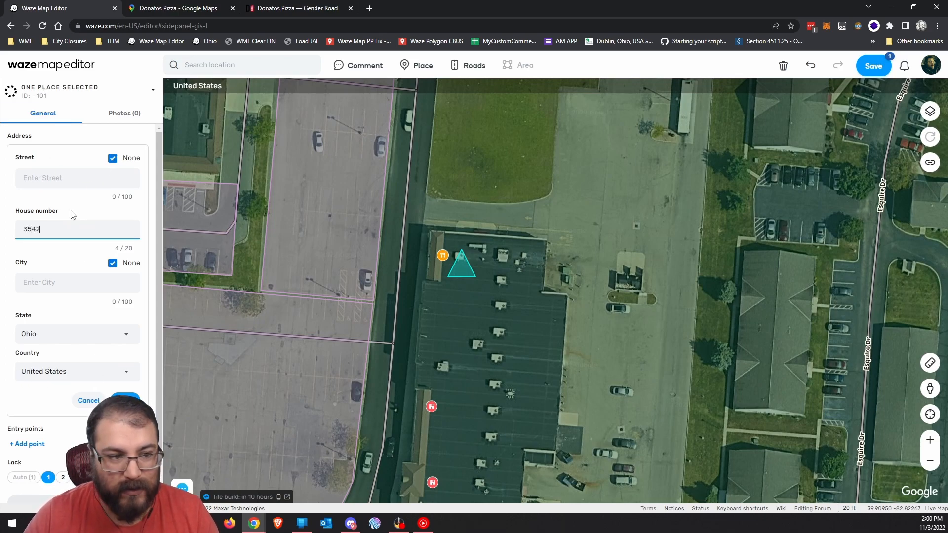
{"action": "left_click", "coordinate": [73, 215]}
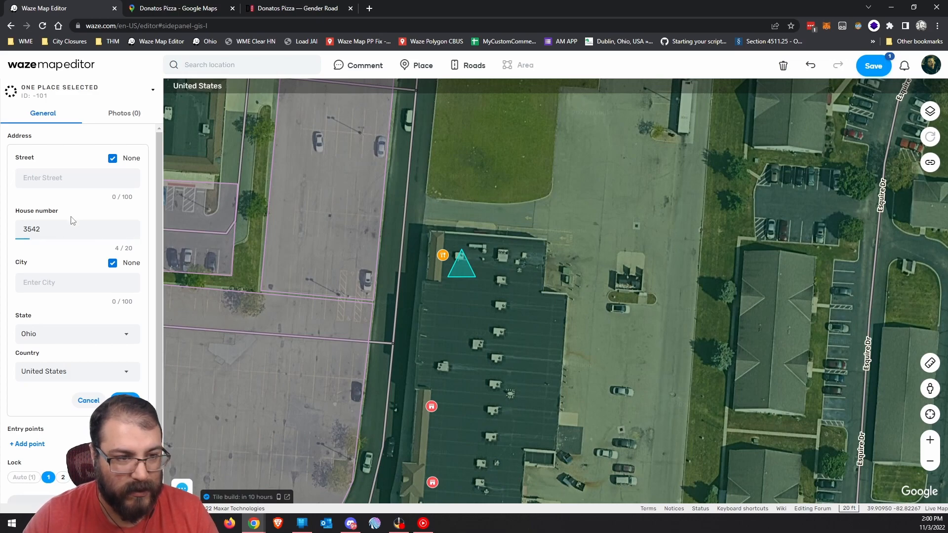
Give the residential place point the street Gender Rd in Canal Winchester and apply the address
{"action": "left_click", "coordinate": [112, 159]}
{"action": "left_click", "coordinate": [86, 170]}
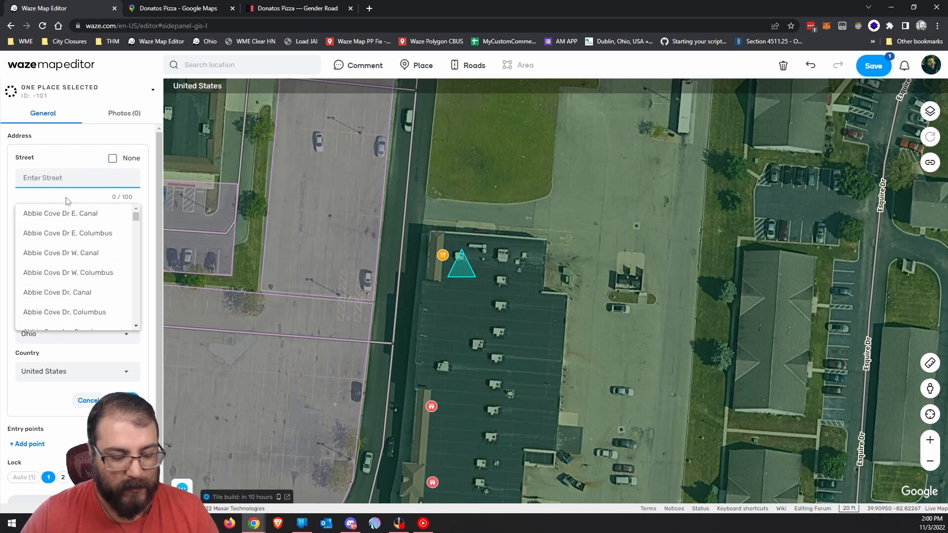
{"action": "type", "text": "Ge"}
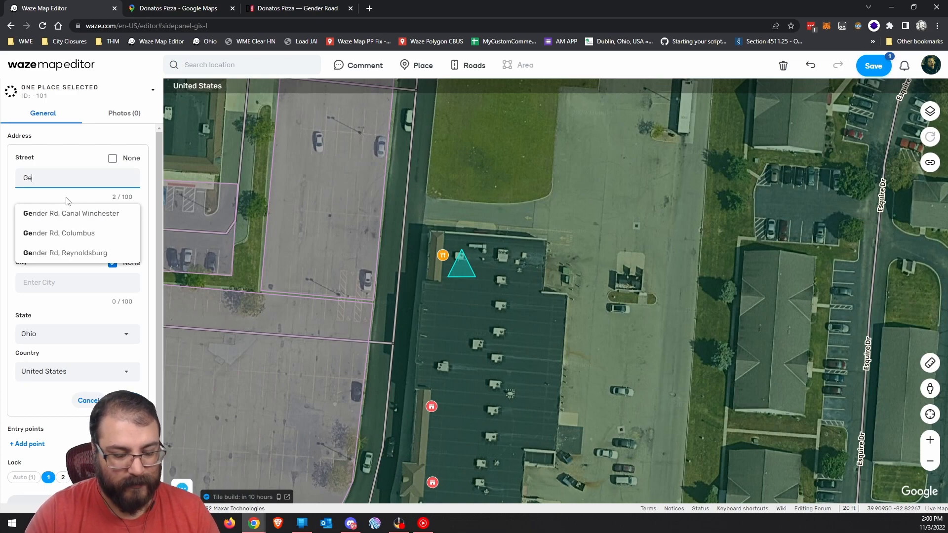
{"action": "left_click", "coordinate": [98, 213]}
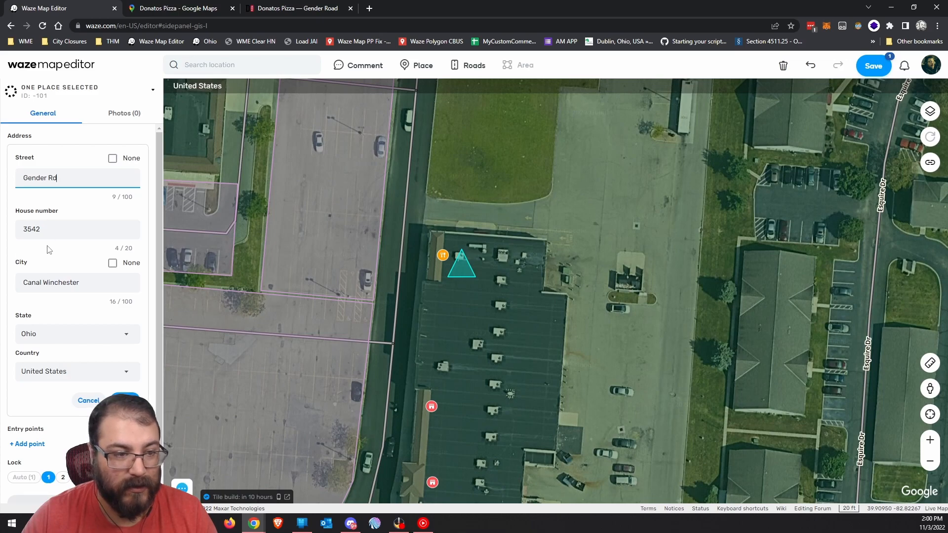
{"action": "left_click", "coordinate": [125, 399]}
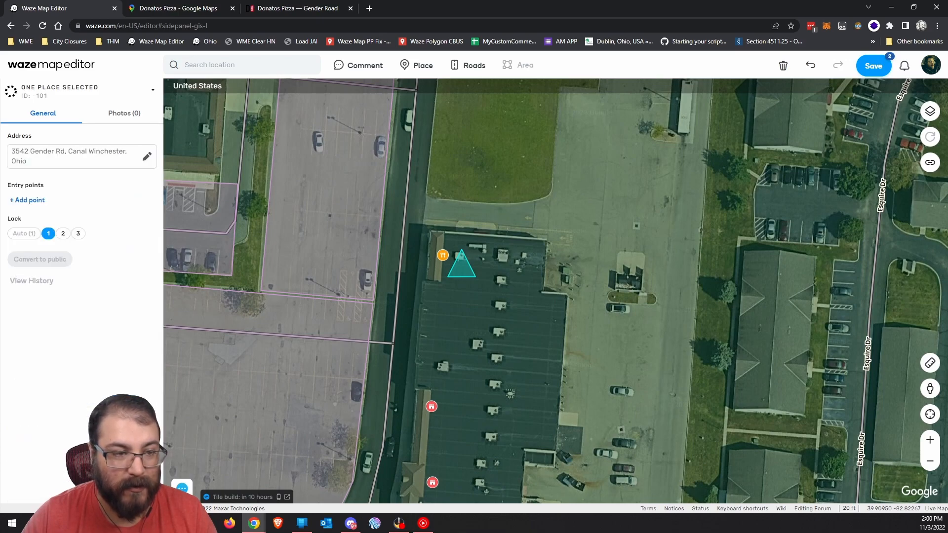
Add an entry point to the residential place point just outside the building's west side, and set its lock level to 3
{"action": "left_click", "coordinate": [28, 200]}
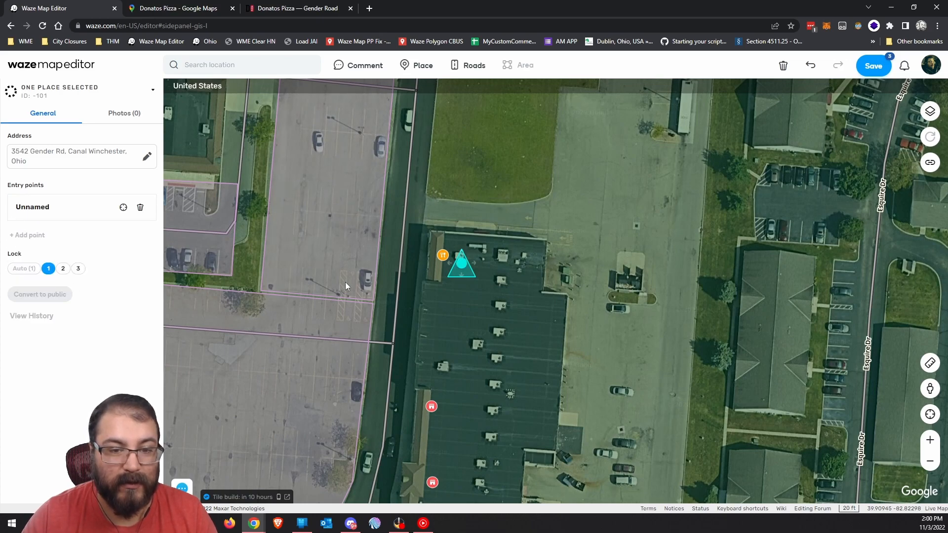
{"action": "left_click", "coordinate": [418, 259]}
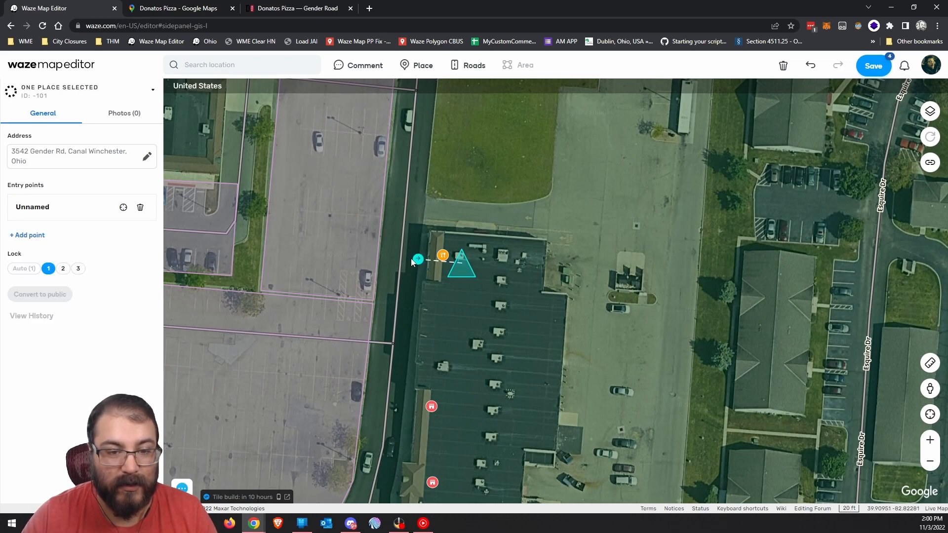
{"action": "scroll", "coordinate": [469, 301], "scroll_direction": "down", "scroll_amount": 1}
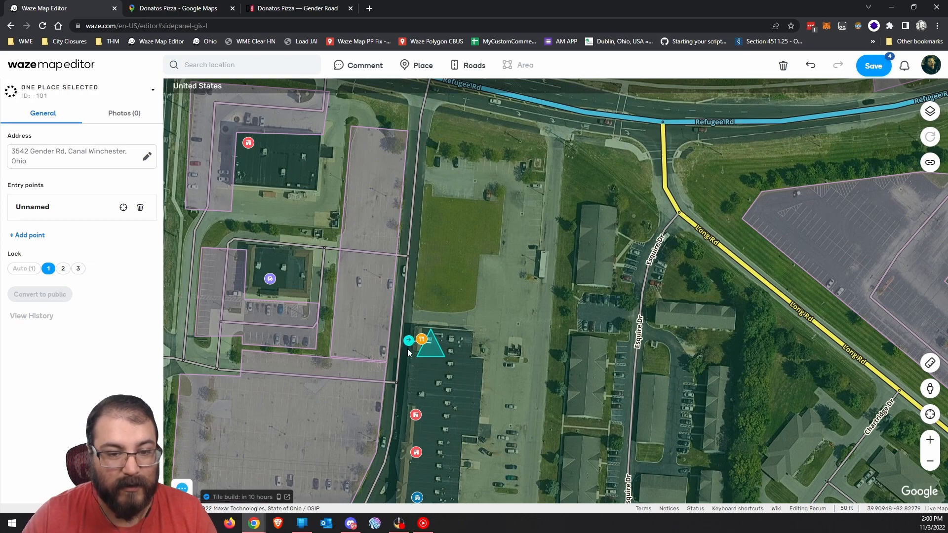
{"action": "left_click", "coordinate": [78, 268]}
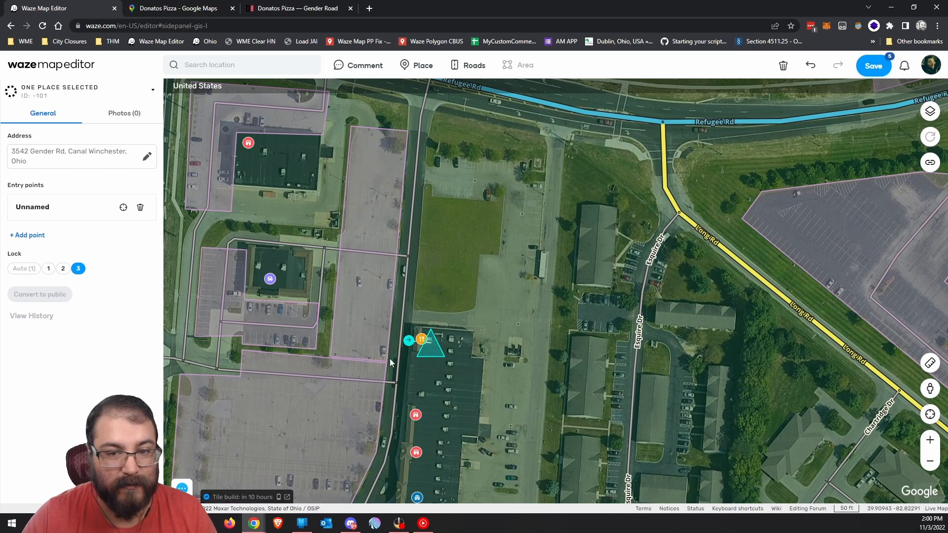
Turn on the house numbers layer for the map
{"action": "left_click_drag", "start_coordinate": [489, 452], "coordinate": [449, 368]}
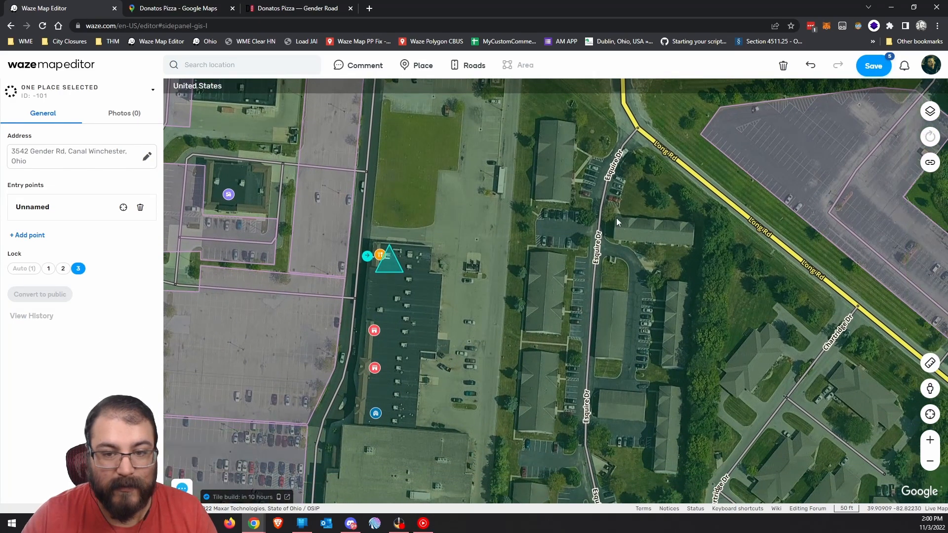
{"action": "left_click", "coordinate": [930, 111]}
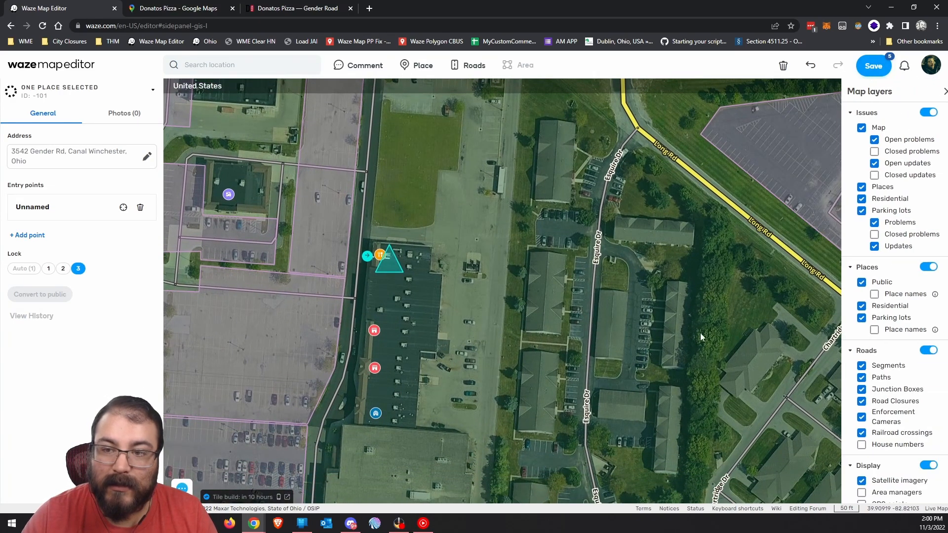
{"action": "scroll", "coordinate": [896, 331], "scroll_direction": "down", "scroll_amount": 2}
{"action": "left_click", "coordinate": [870, 348]}
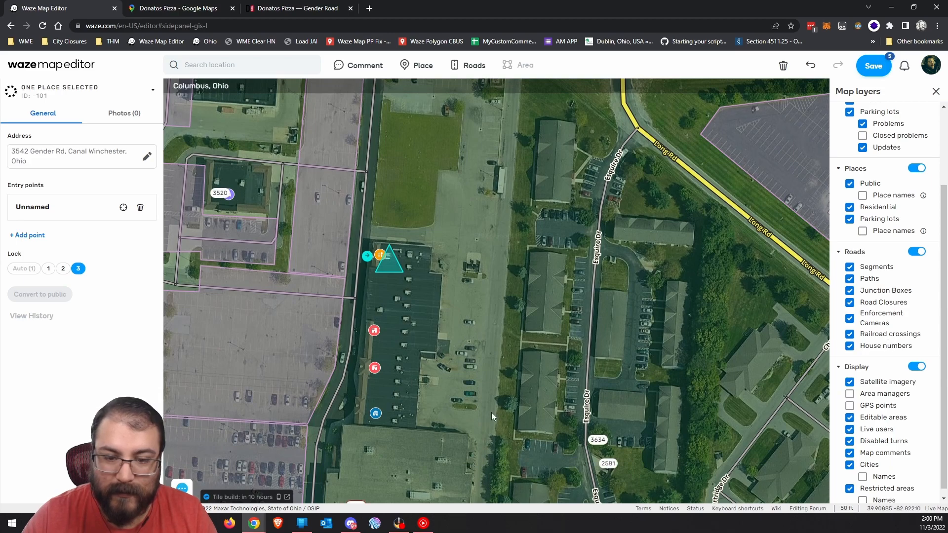
Examine the house number of the large store south of Donatos and how it and the residential place point relate to Gender Rd and the parking lot entrance
{"action": "left_click_drag", "start_coordinate": [495, 413], "coordinate": [492, 218]}
{"action": "left_click_drag", "start_coordinate": [360, 348], "coordinate": [445, 319]}
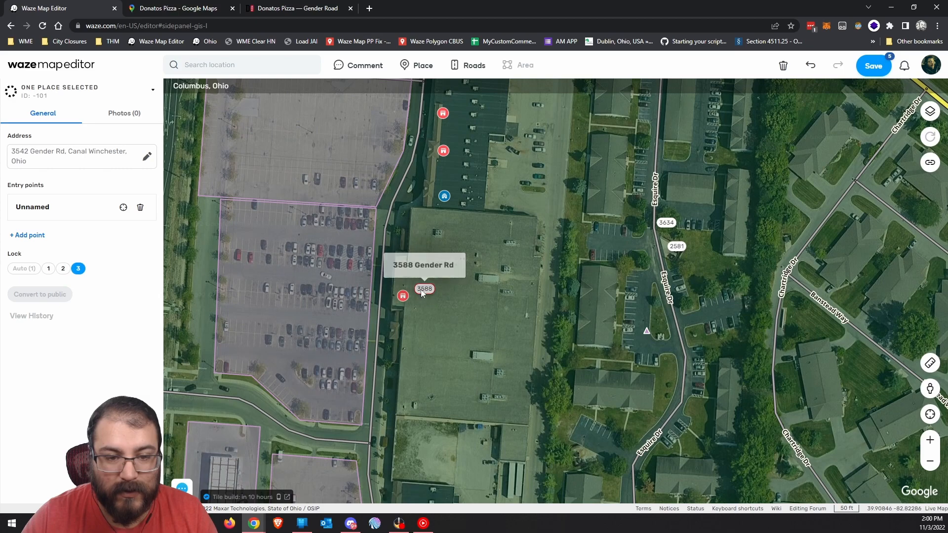
{"action": "left_click_drag", "start_coordinate": [419, 345], "coordinate": [598, 345]}
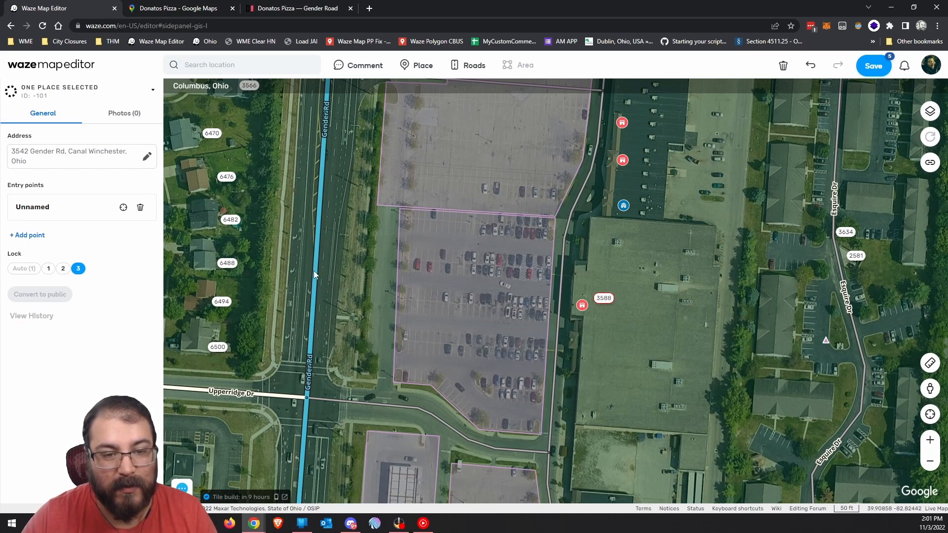
{"action": "left_click_drag", "start_coordinate": [668, 234], "coordinate": [611, 362]}
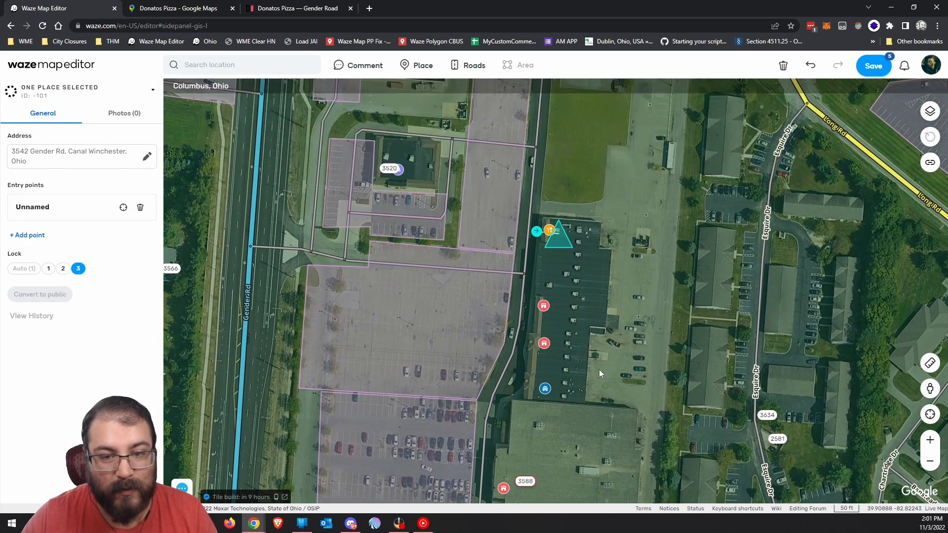
{"action": "left_click_drag", "start_coordinate": [245, 439], "coordinate": [301, 372]}
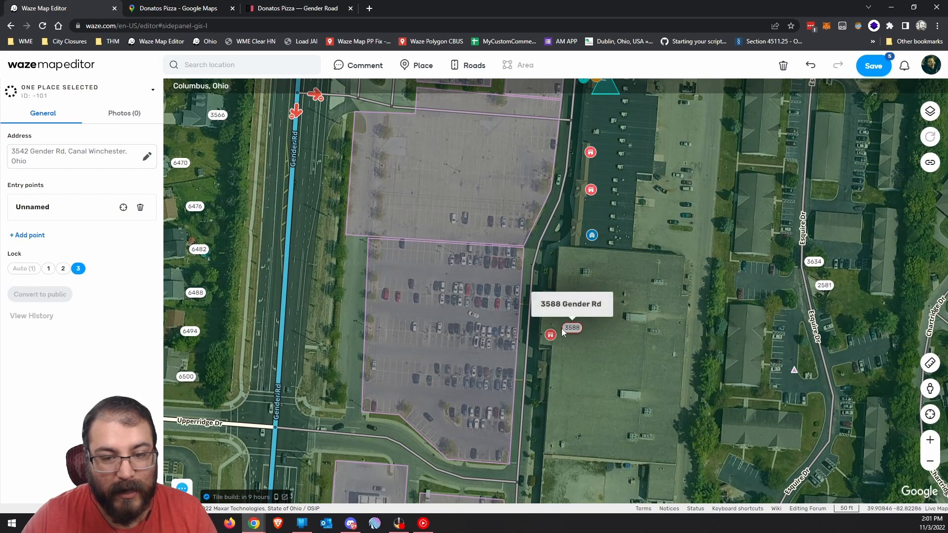
{"action": "left_click_drag", "start_coordinate": [638, 305], "coordinate": [579, 395]}
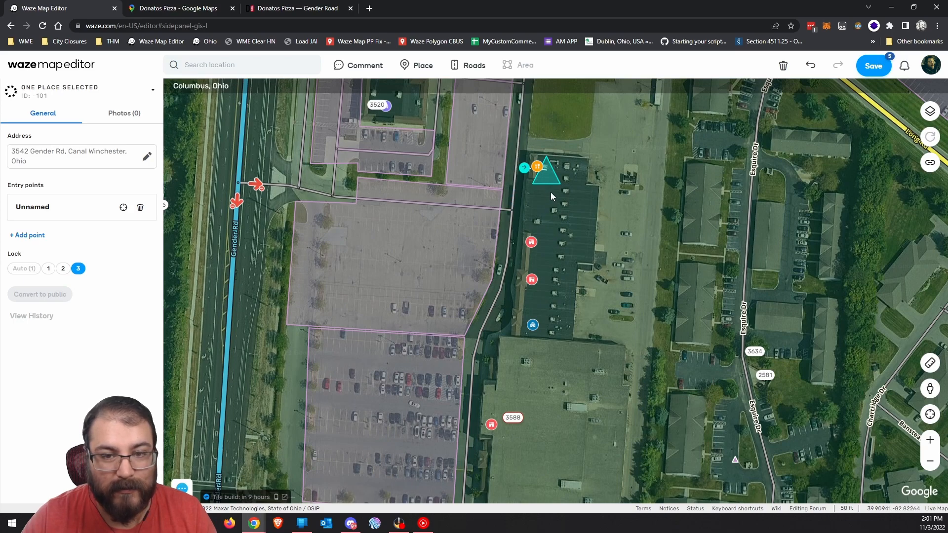
{"action": "scroll", "coordinate": [550, 191], "scroll_direction": "up", "scroll_amount": 2}
{"action": "left_click_drag", "start_coordinate": [526, 185], "coordinate": [542, 291]}
{"action": "scroll", "coordinate": [550, 336], "scroll_direction": "down", "scroll_amount": 1}
{"action": "left_click_drag", "start_coordinate": [549, 367], "coordinate": [679, 338]}
{"action": "left_click_drag", "start_coordinate": [664, 253], "coordinate": [678, 236]}
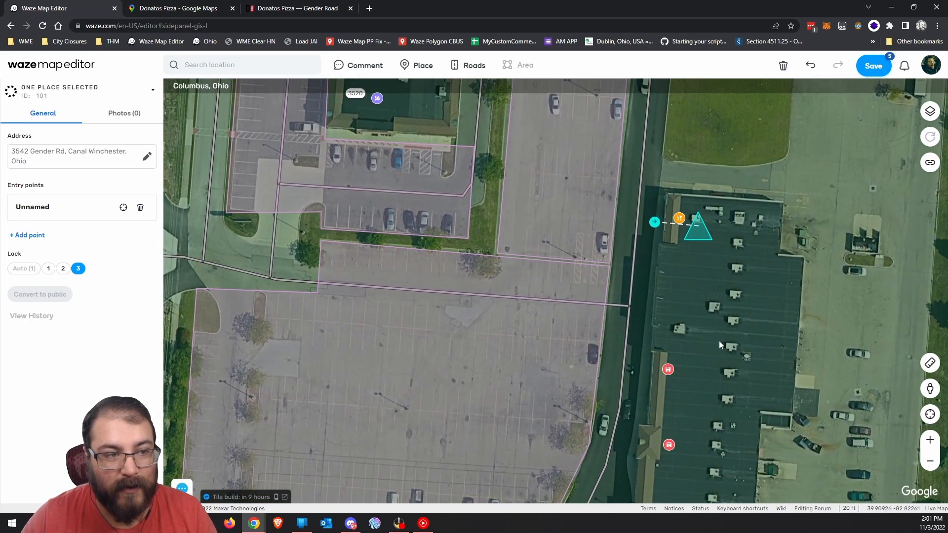
{"action": "scroll", "coordinate": [718, 340], "scroll_direction": "down", "scroll_amount": 1}
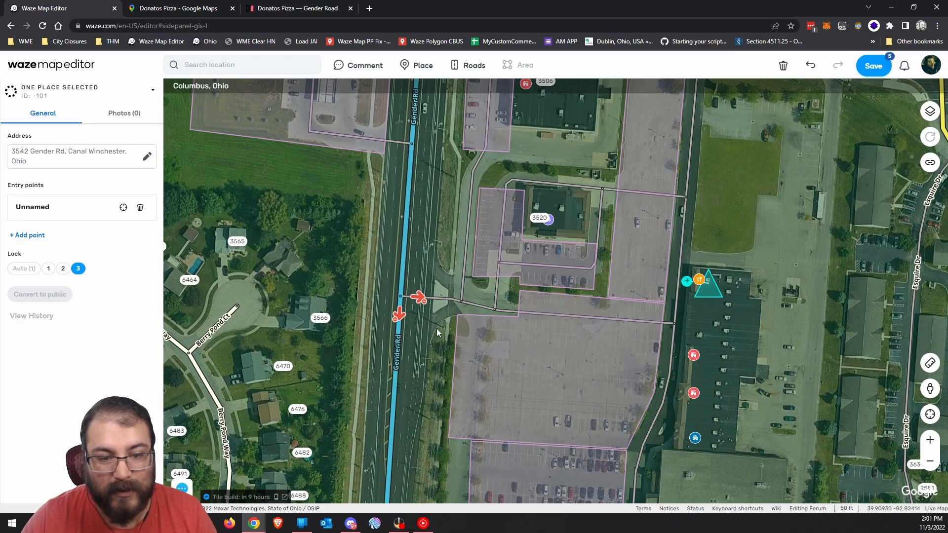
{"action": "left_click_drag", "start_coordinate": [385, 403], "coordinate": [253, 295]}
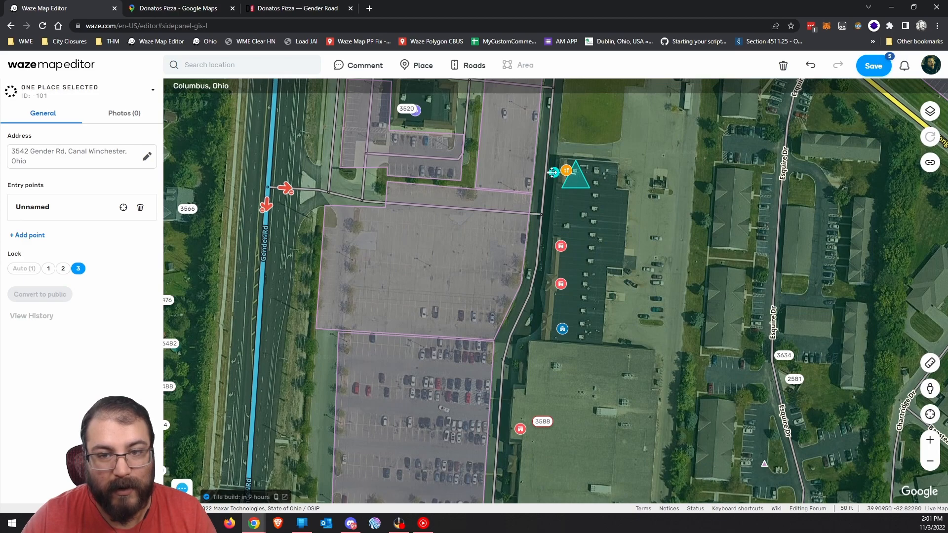
{"action": "left_click_drag", "start_coordinate": [596, 255], "coordinate": [571, 300]}
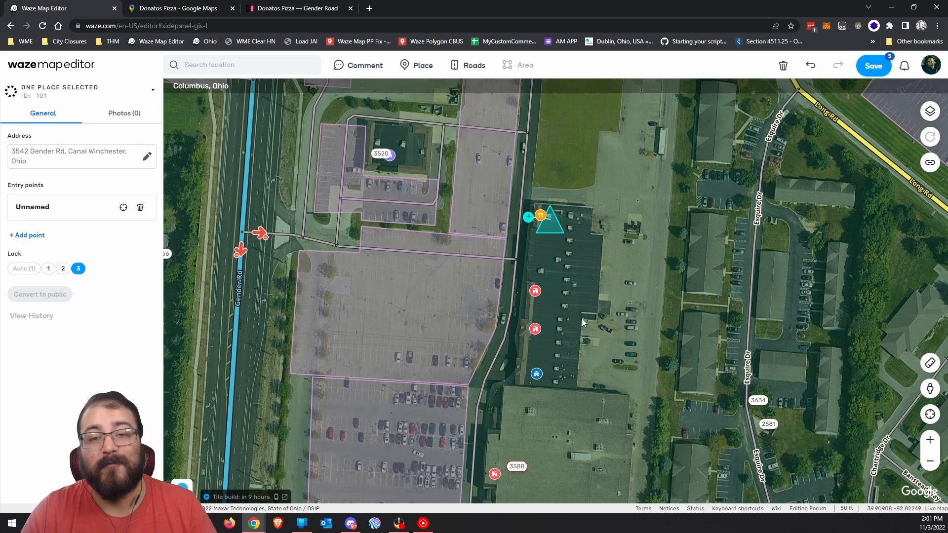
Deselect the residential place point and undo all its unsaved edits, including its creation
{"action": "left_click", "coordinate": [568, 259]}
{"action": "left_click", "coordinate": [811, 67]}
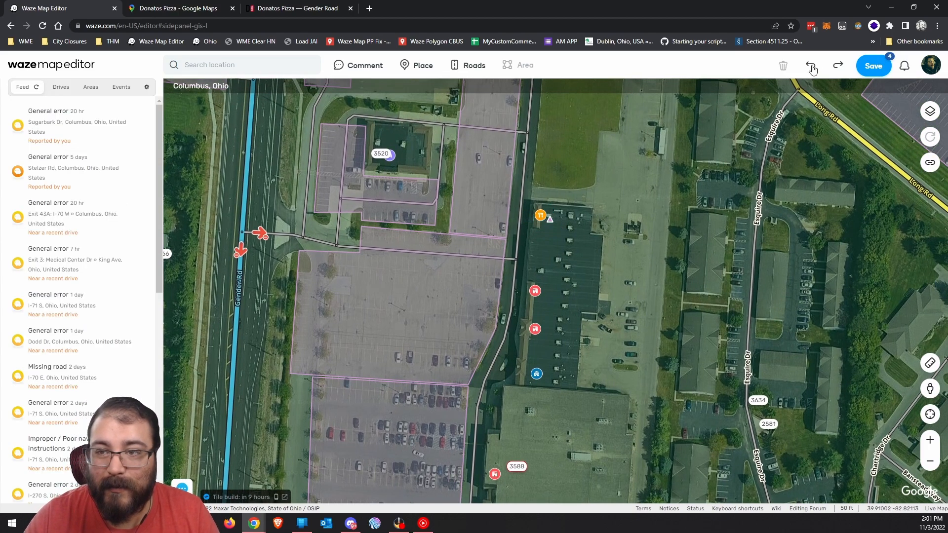
{"action": "left_click", "coordinate": [811, 67]}
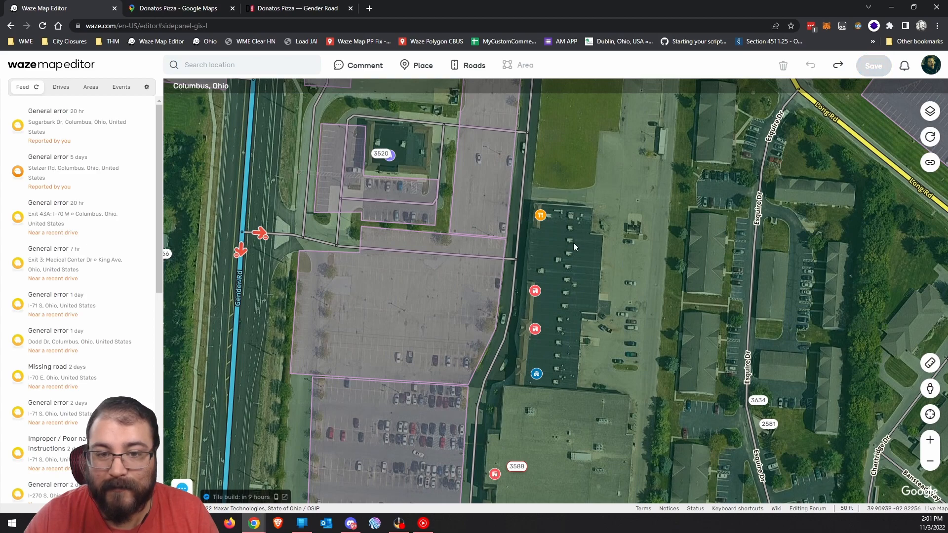
{"action": "left_click_drag", "start_coordinate": [594, 233], "coordinate": [556, 277]}
{"action": "mouse_move", "coordinate": [424, 71]}
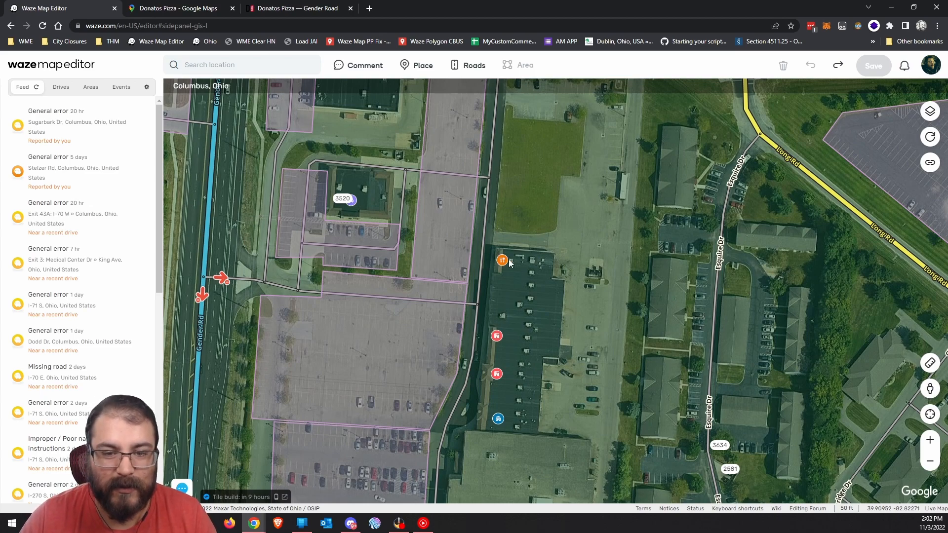
{"action": "left_click_drag", "start_coordinate": [541, 265], "coordinate": [519, 292]}
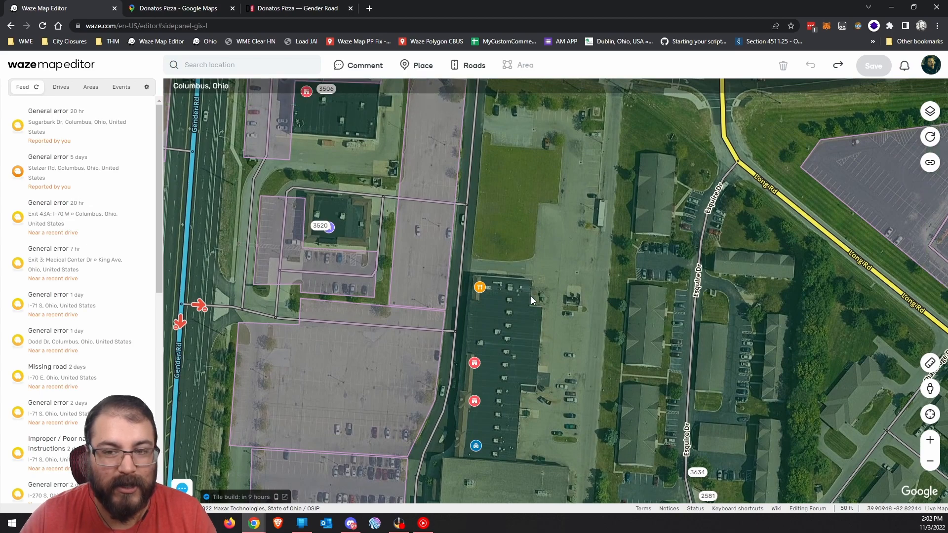
{"action": "left_click_drag", "start_coordinate": [666, 324], "coordinate": [617, 285]}
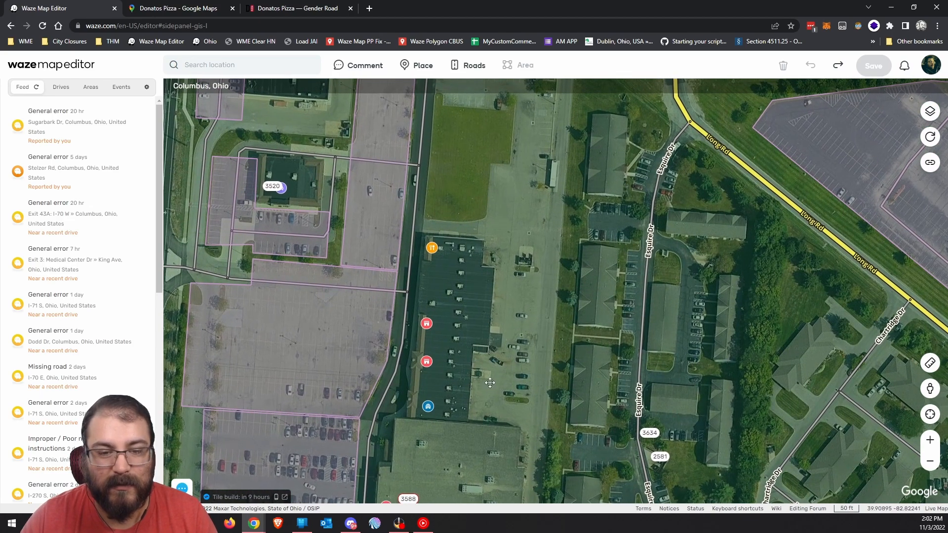
{"action": "left_click_drag", "start_coordinate": [473, 324], "coordinate": [523, 319]}
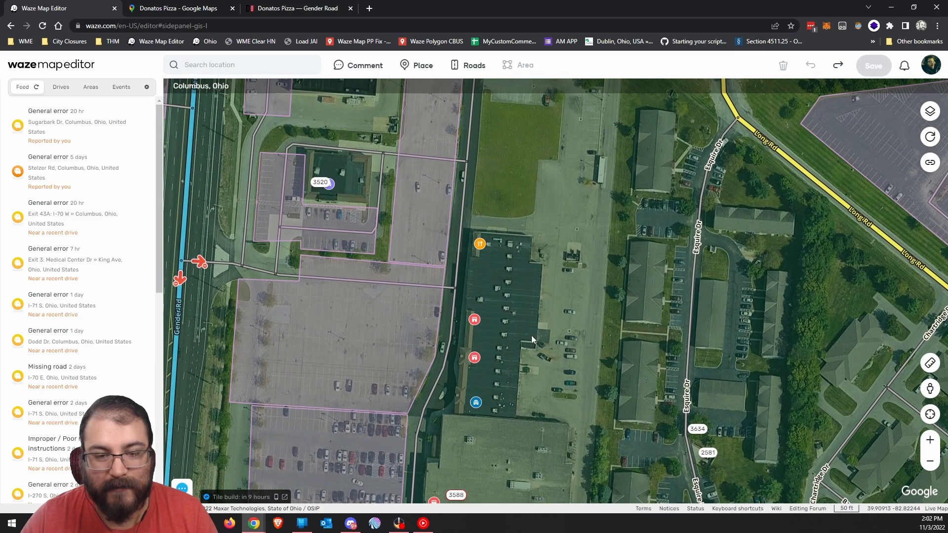
{"action": "left_click_drag", "start_coordinate": [531, 335], "coordinate": [594, 350]}
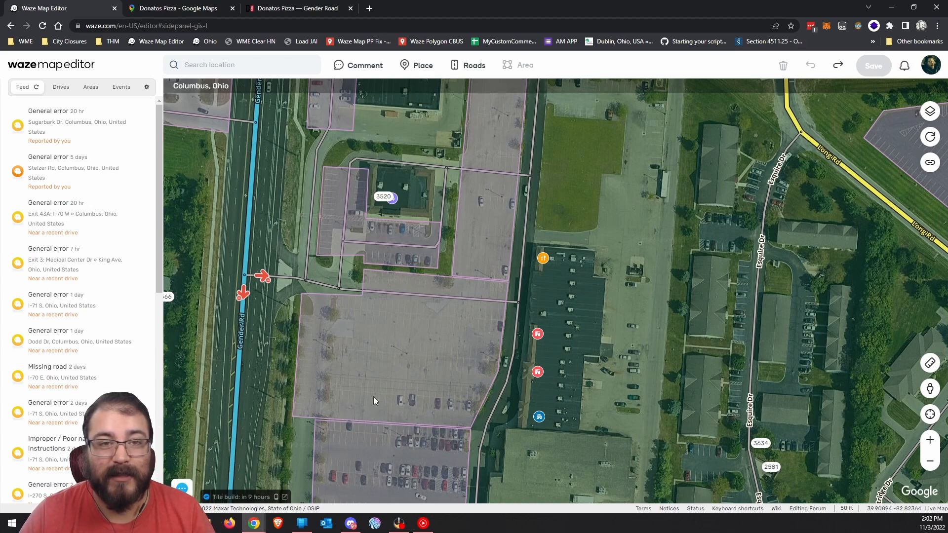
{"action": "left_click_drag", "start_coordinate": [610, 274], "coordinate": [633, 345]}
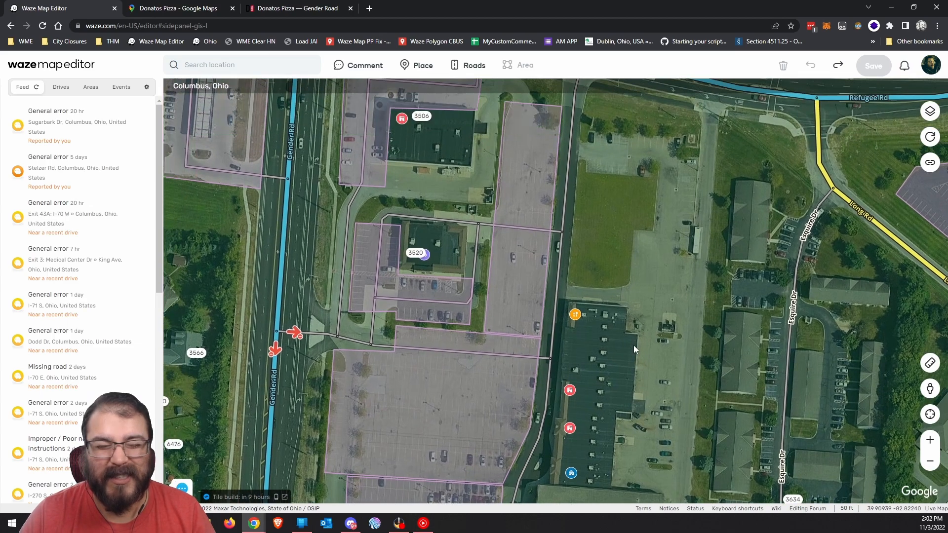